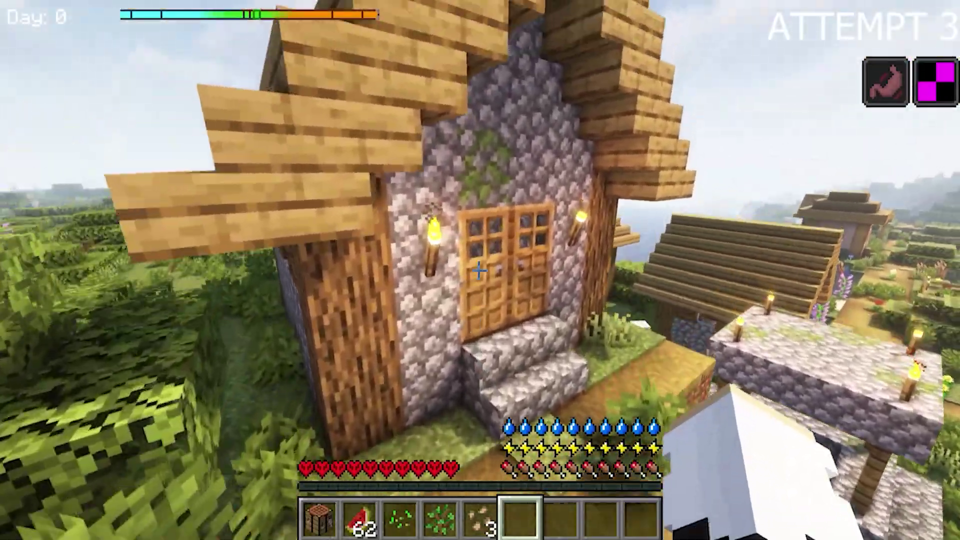
Open the village house door, switch to the Iron Pickaxe and mine the diamond ore.
right_click(479, 270)
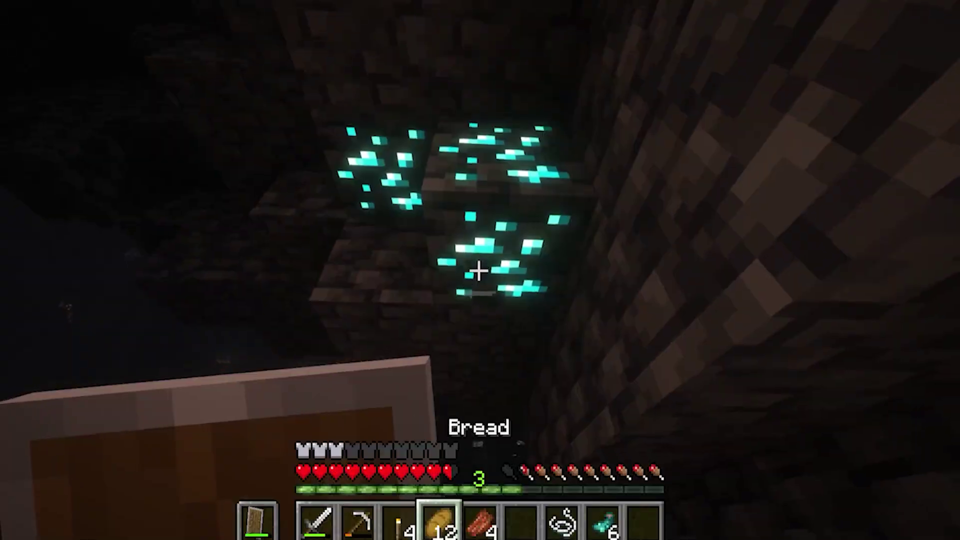
scroll(479, 271, up, 3)
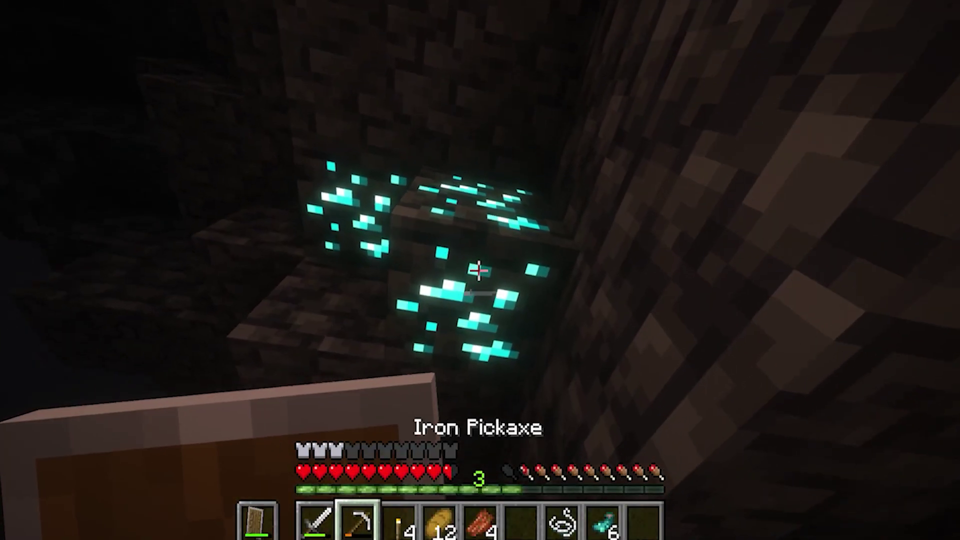
click(479, 270)
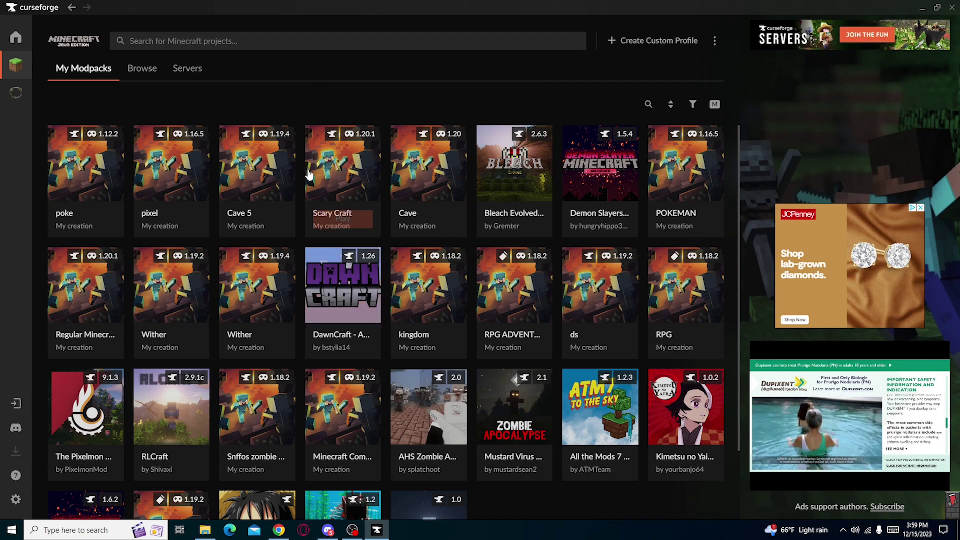
click(17, 92)
click(13, 75)
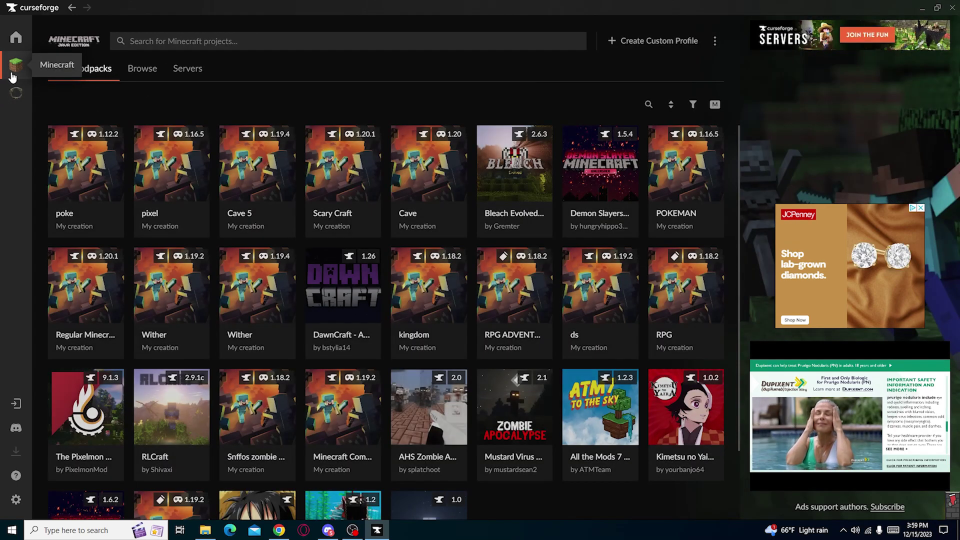
click(16, 499)
click(165, 260)
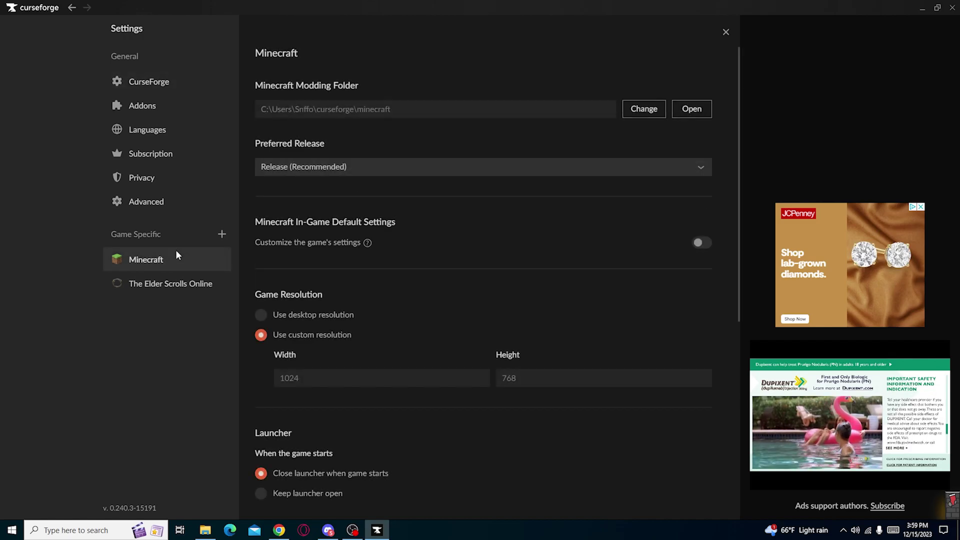
click(218, 235)
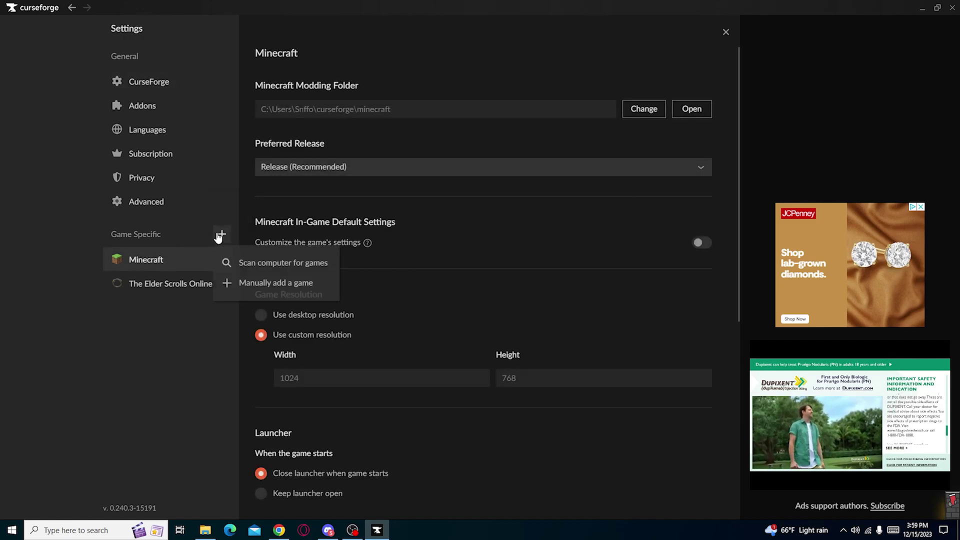
click(293, 263)
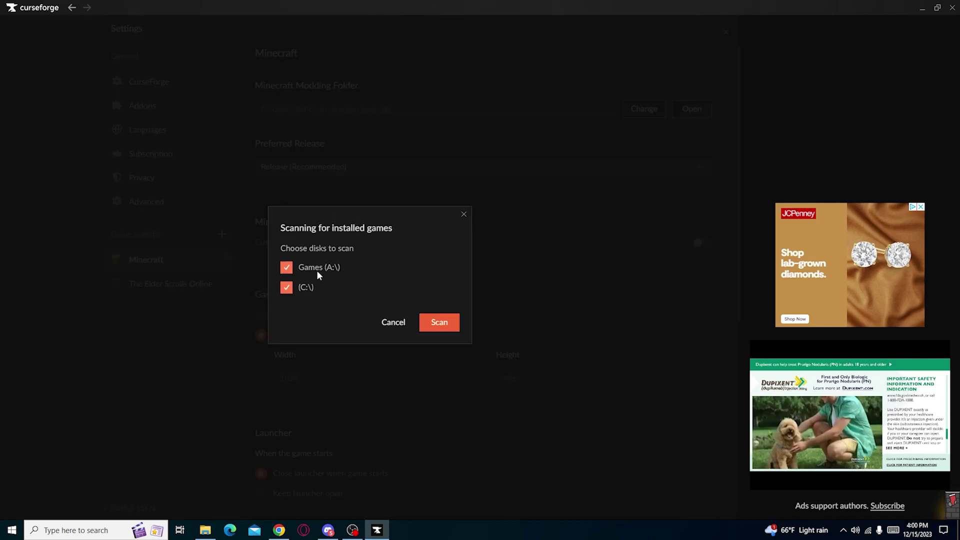
click(393, 323)
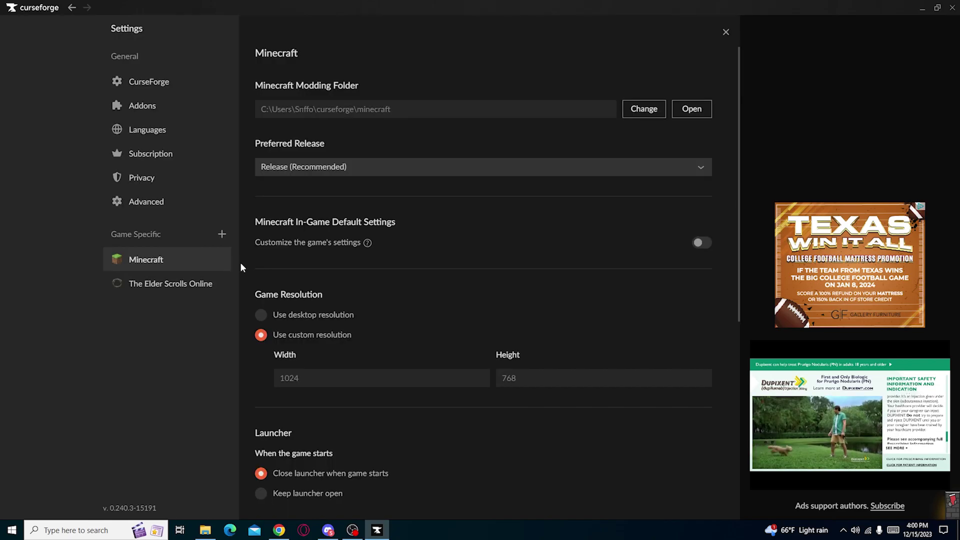
click(222, 234)
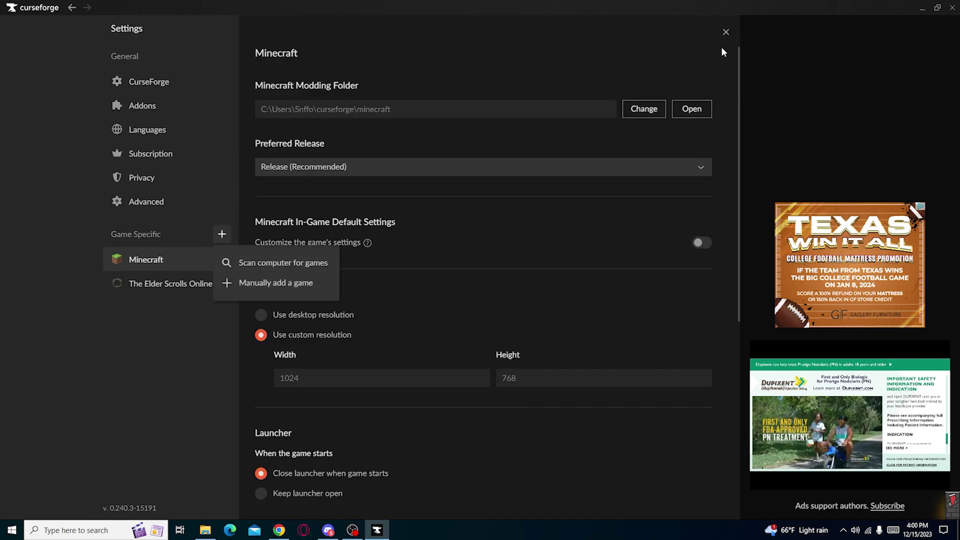
click(726, 33)
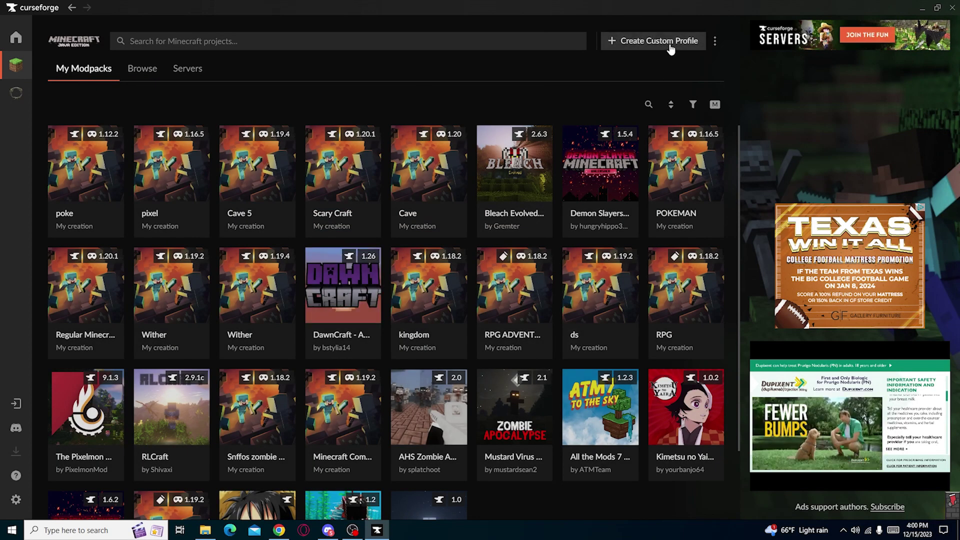
Start a custom profile and name it Horror, replacing the mistyped 'SNf' text.
click(665, 43)
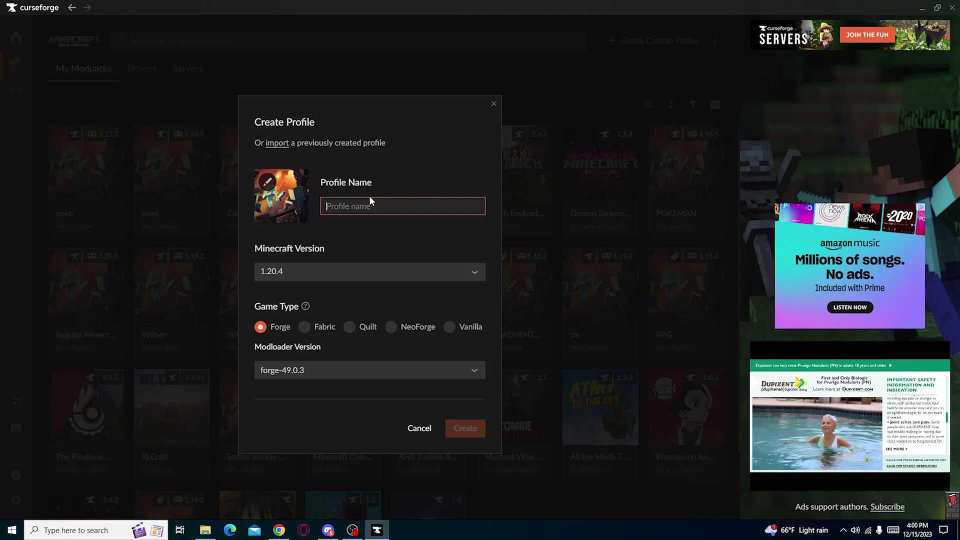
text(SNffo)
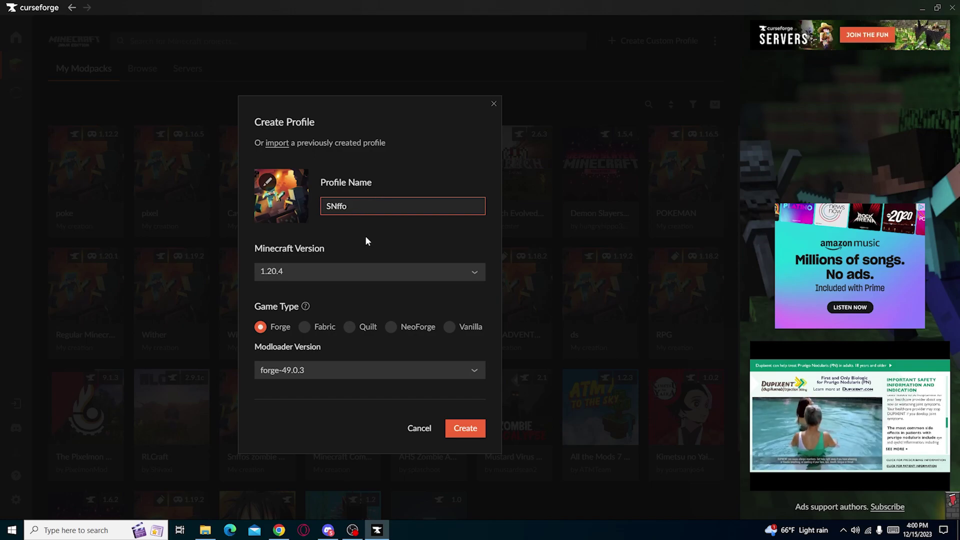
click(365, 242)
click(364, 208)
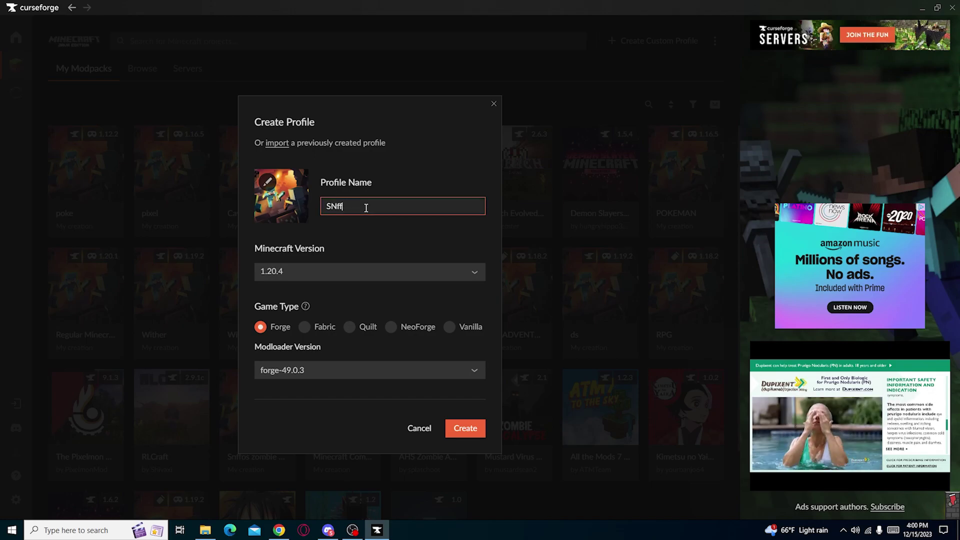
key(BackSpace)
key(BackSpace)
key(BackSpace)
key(BackSpace)
text(Hoo)
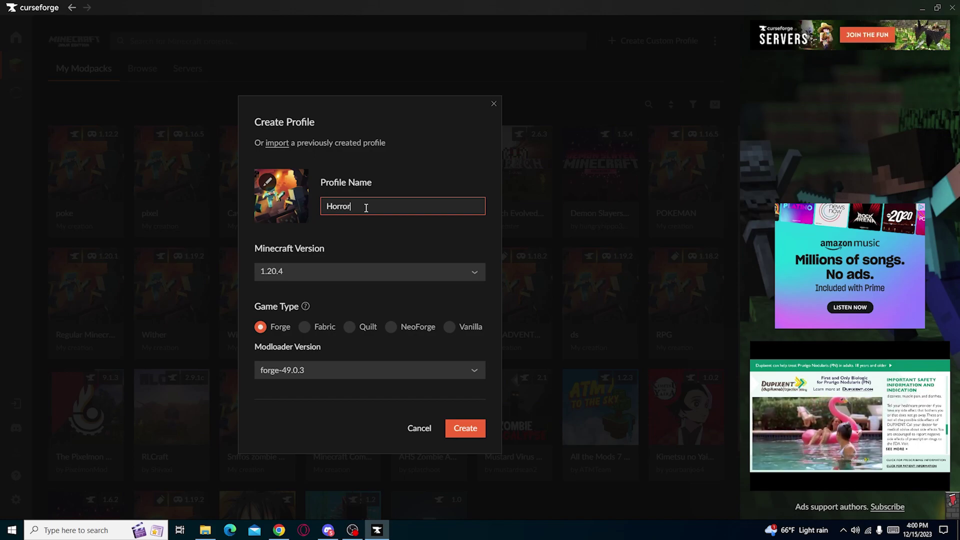
Pick Minecraft 1.20.1 from the Create Profile version list.
click(336, 246)
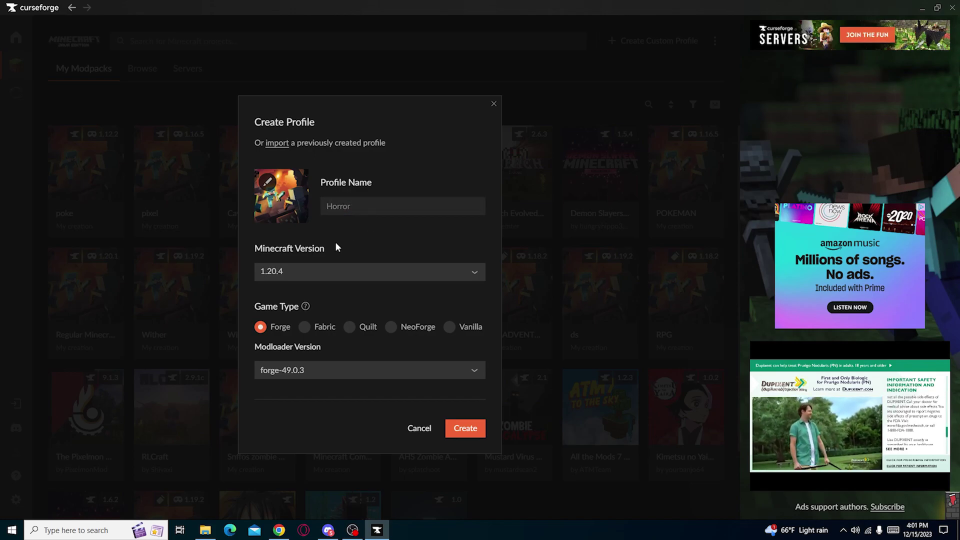
click(476, 271)
scroll(300, 312, down, 1)
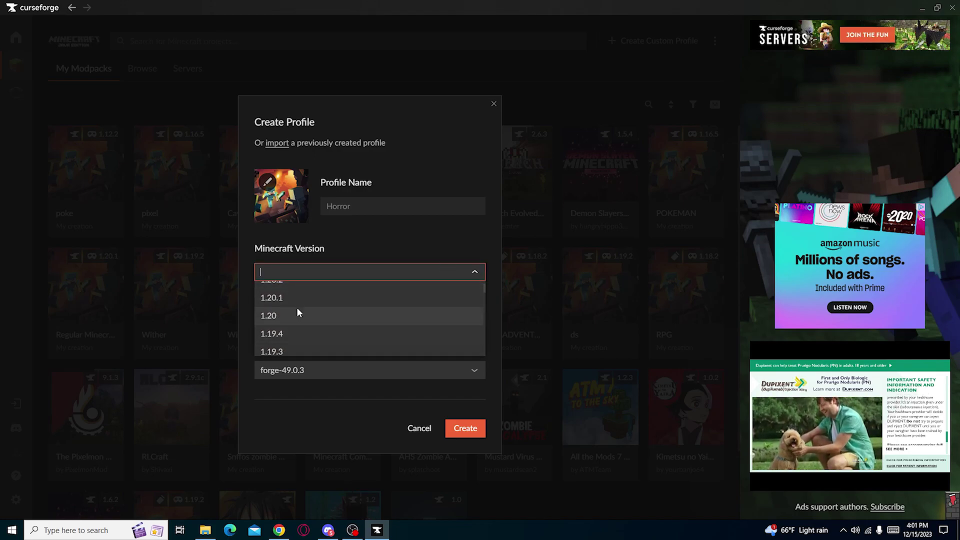
click(301, 297)
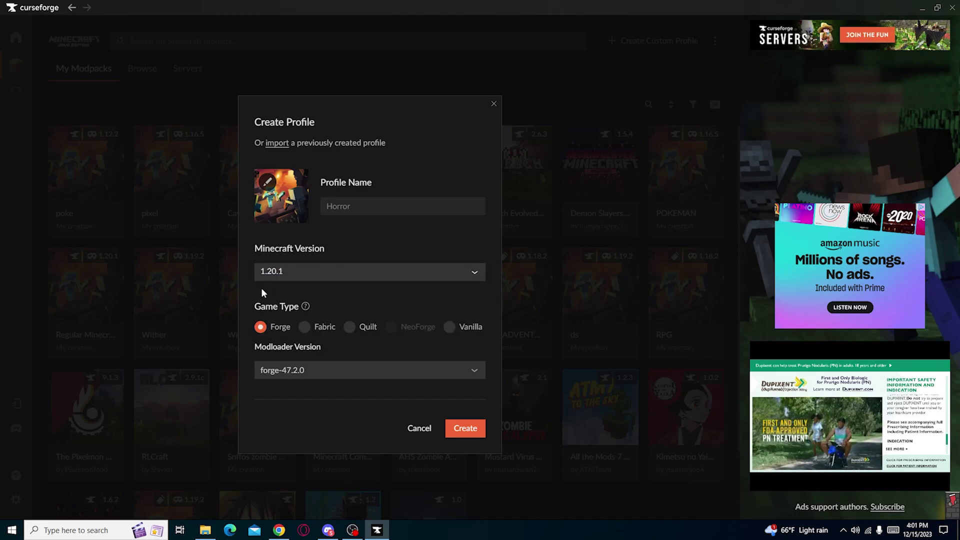
click(450, 274)
scroll(293, 295, up, 1)
scroll(310, 300, down, 2)
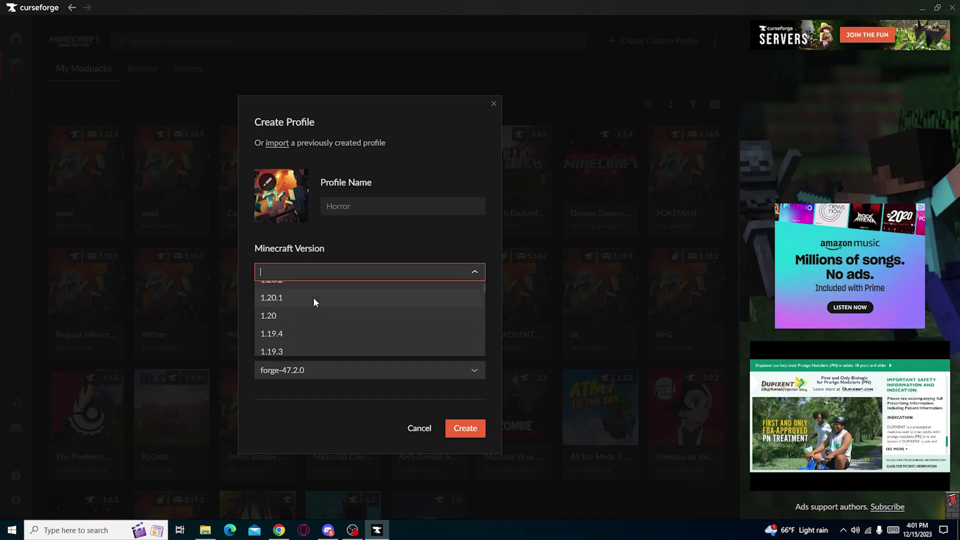
scroll(293, 308, down, 3)
scroll(300, 315, up, 2)
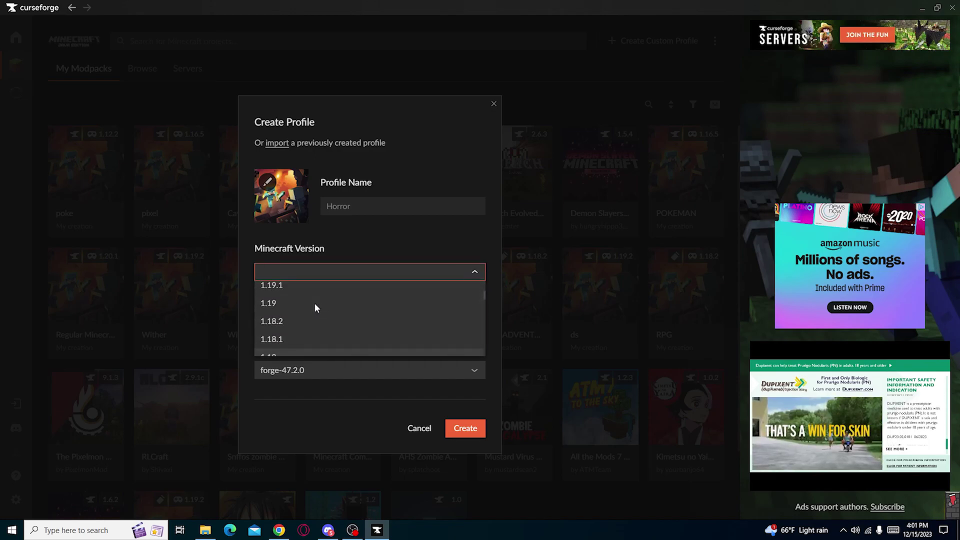
scroll(290, 320, down, 3)
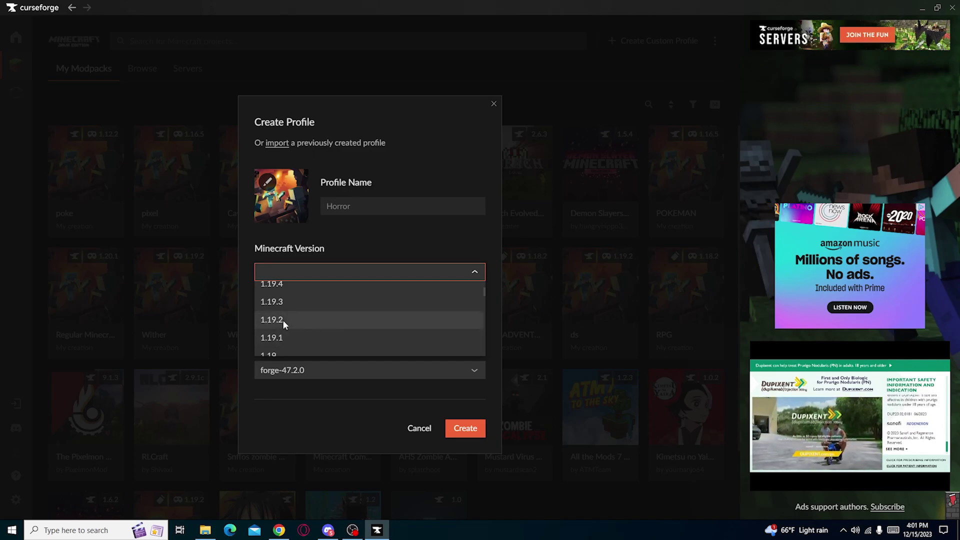
scroll(290, 315, down, 4)
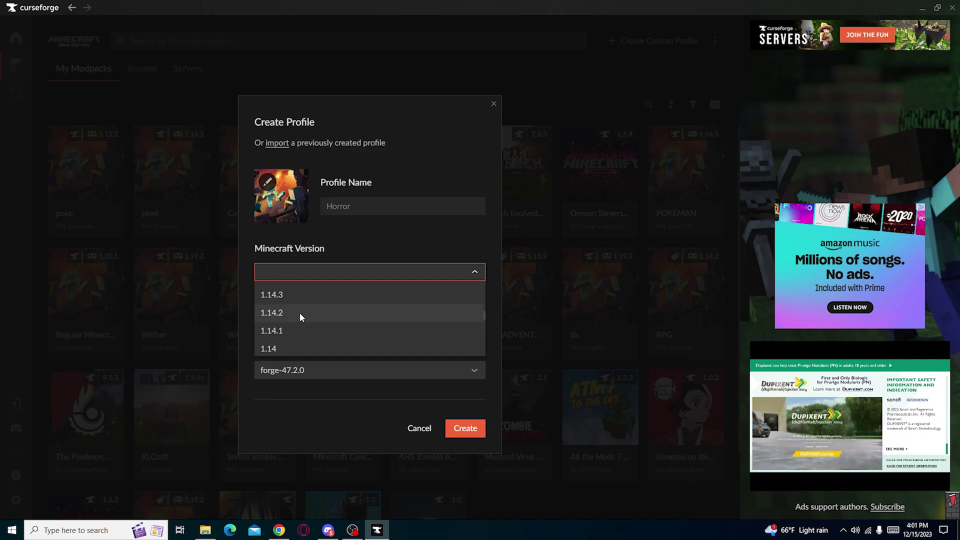
scroll(299, 318, down, 3)
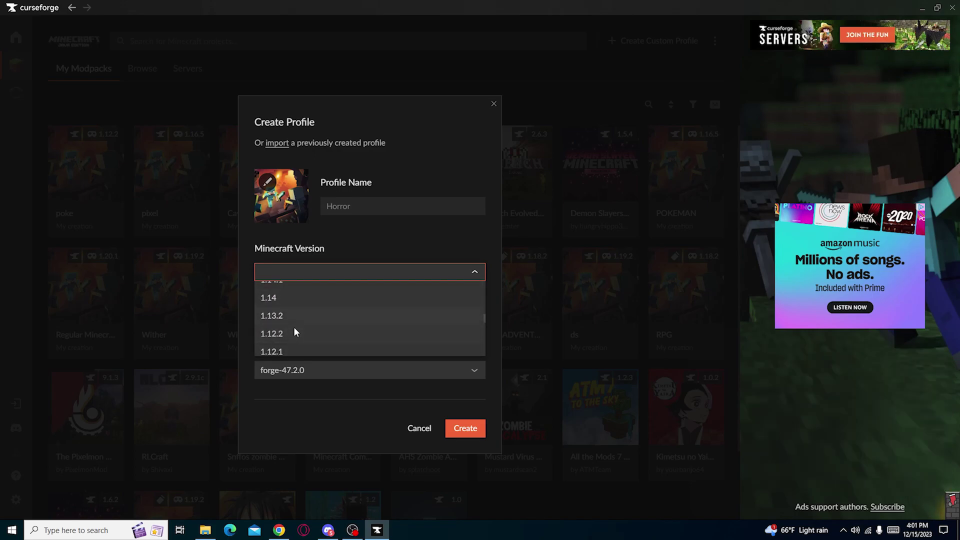
scroll(320, 325, up, 5)
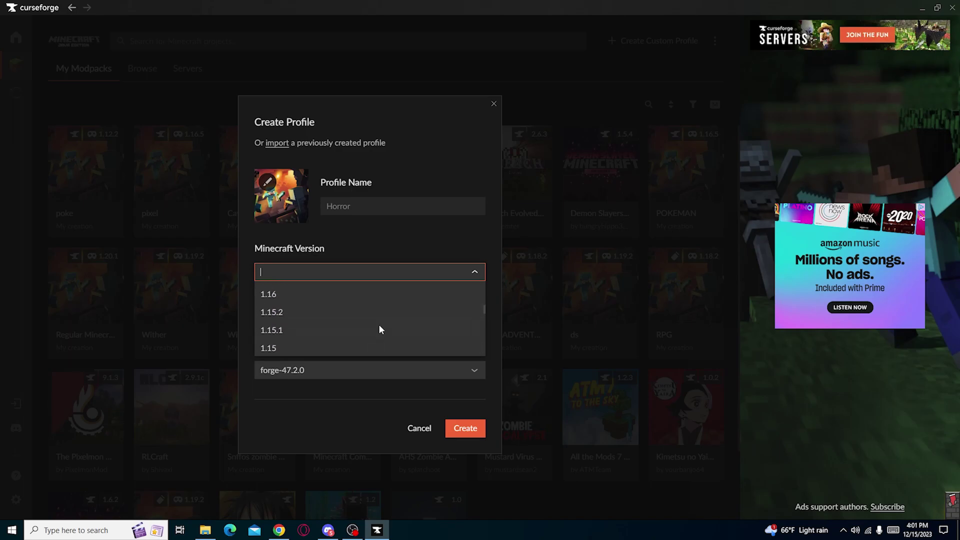
scroll(334, 314, up, 10)
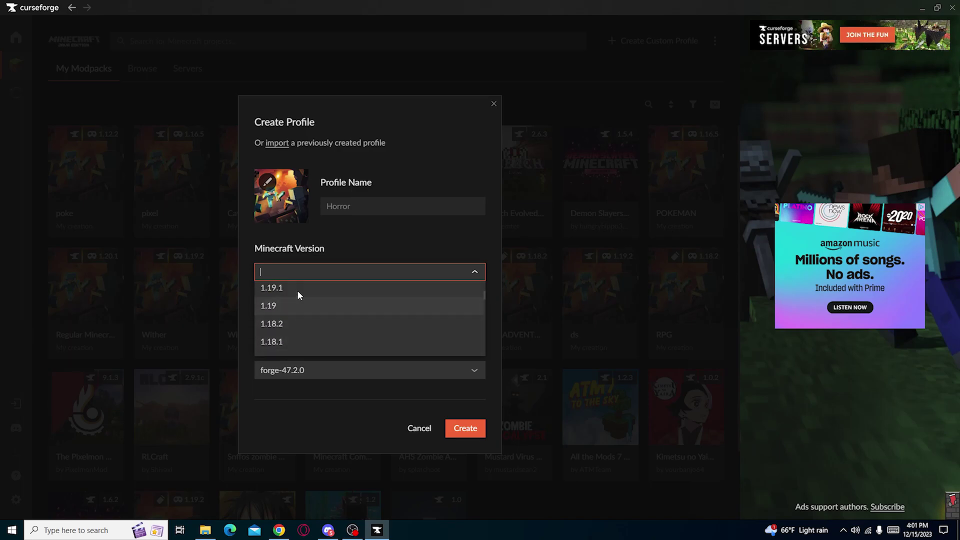
scroll(297, 320, up, 3)
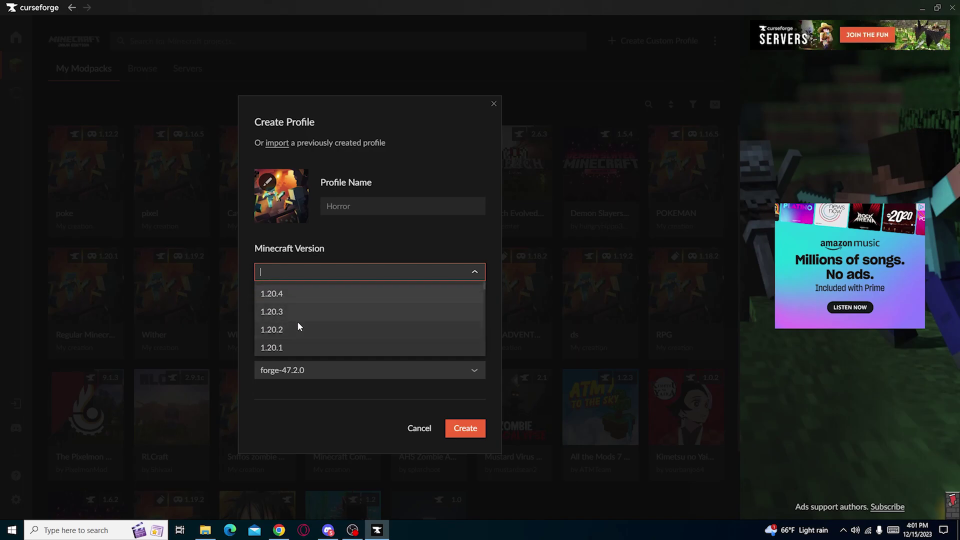
click(277, 341)
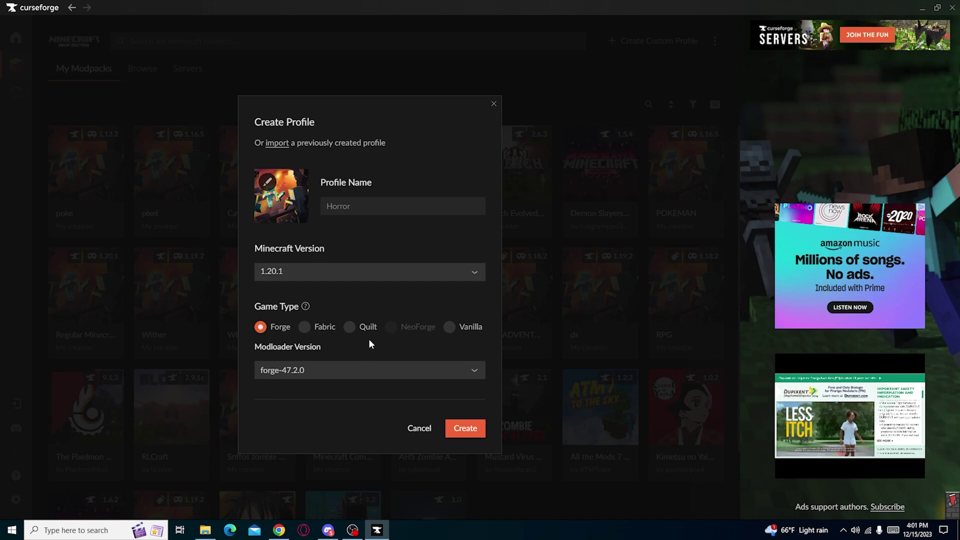
Settle the version on 1.20.1 after briefly trying 1.20.4, keeping Forge 47.2.0.
mouse_move(415, 331)
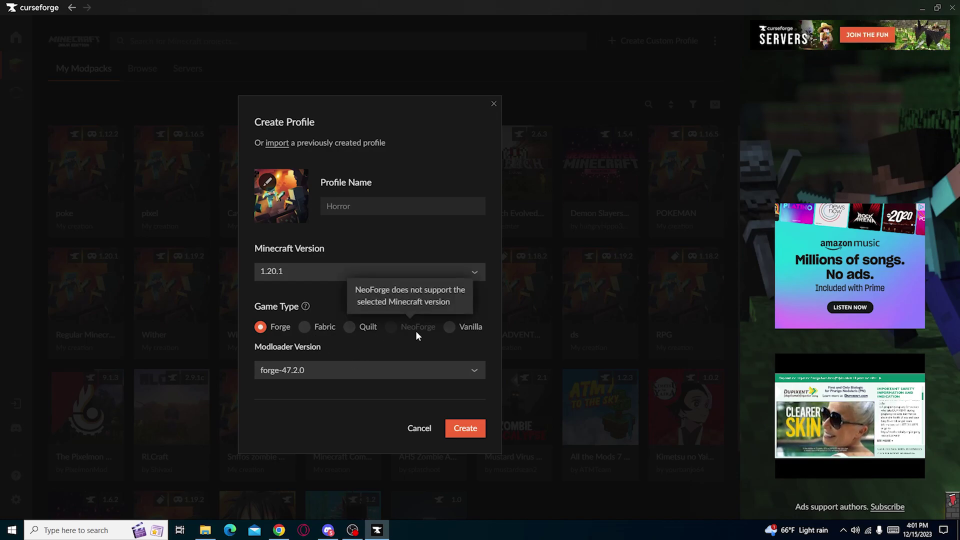
click(389, 274)
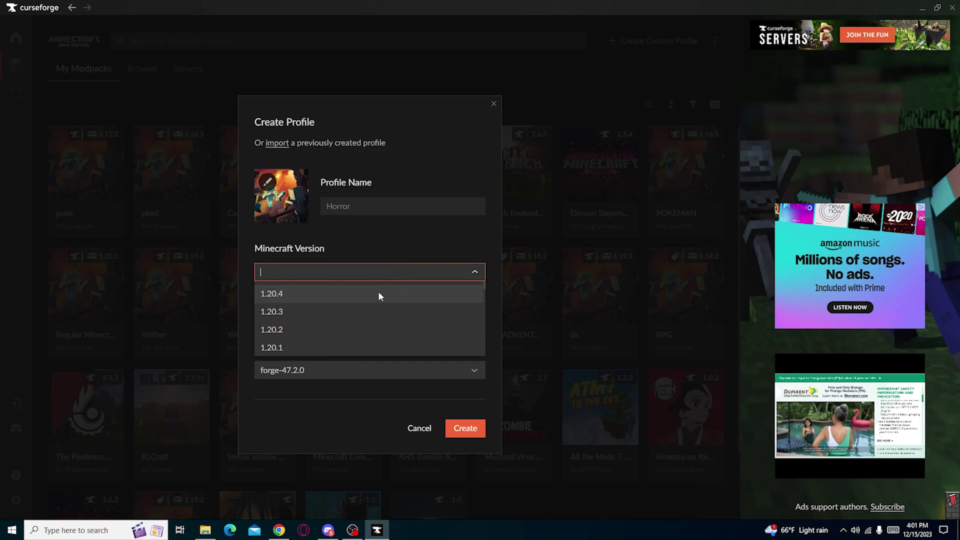
click(356, 294)
click(362, 272)
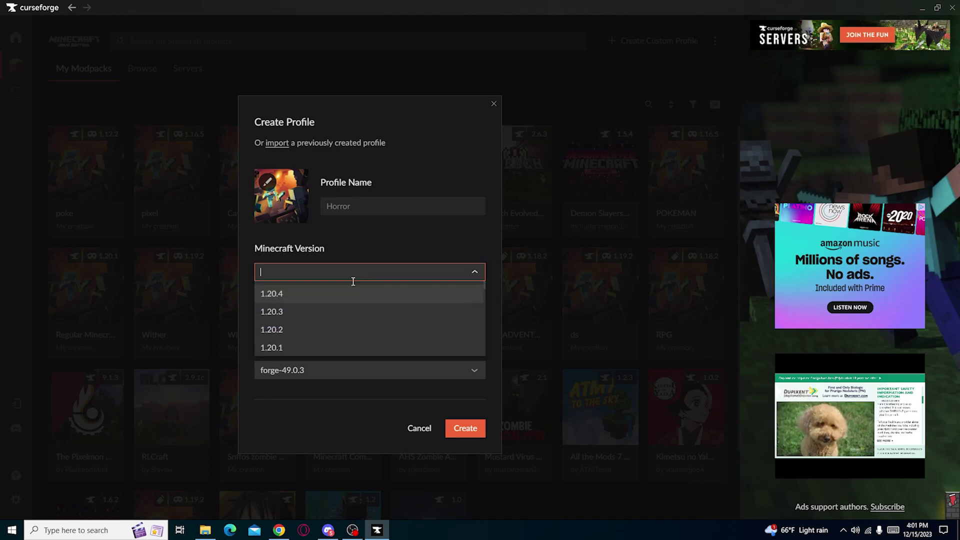
click(298, 343)
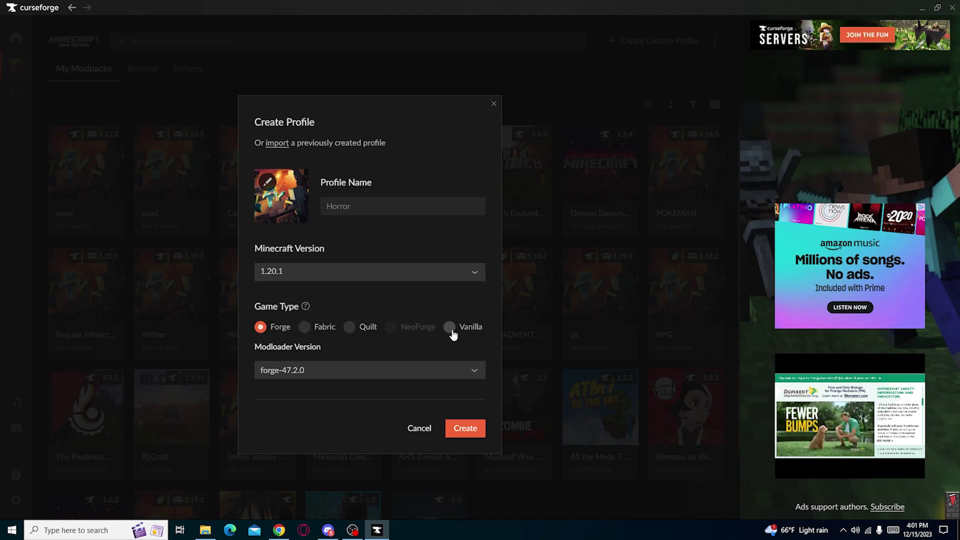
click(413, 275)
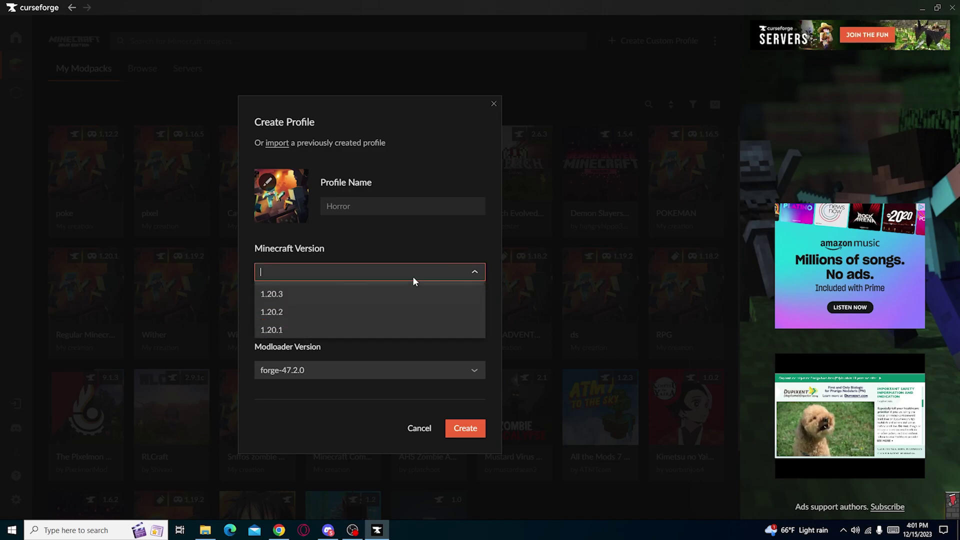
click(278, 349)
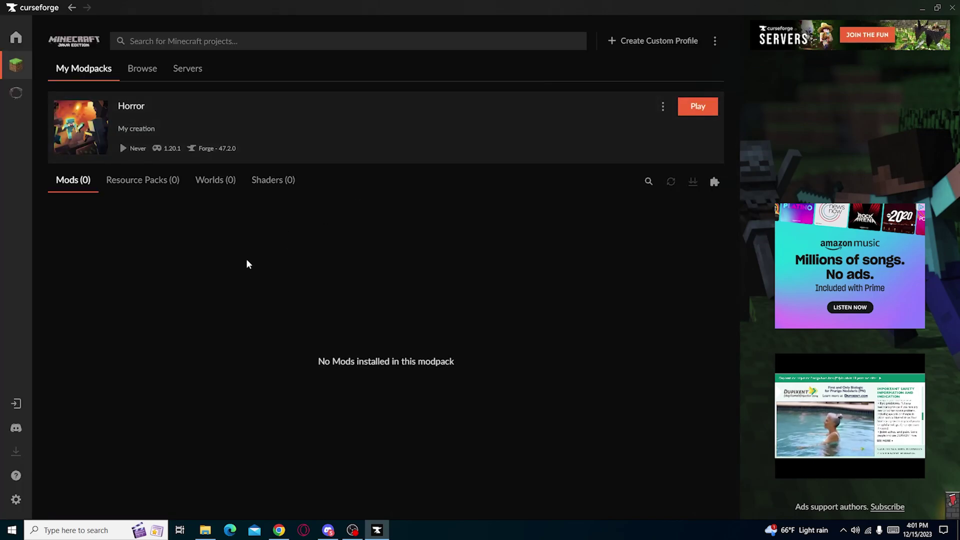
Check the Horror Resource Packs, Worlds, Shaders and Mods tabs are all empty.
click(150, 182)
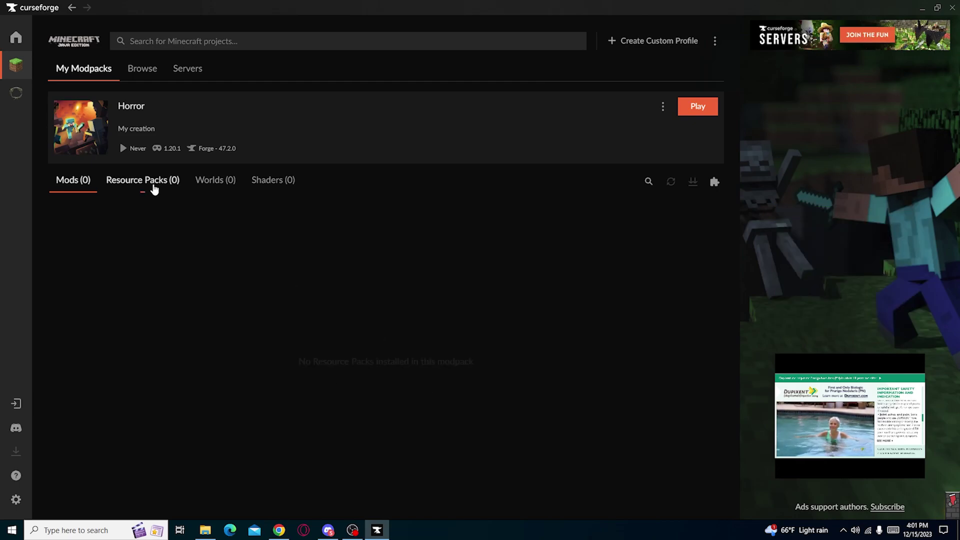
click(231, 190)
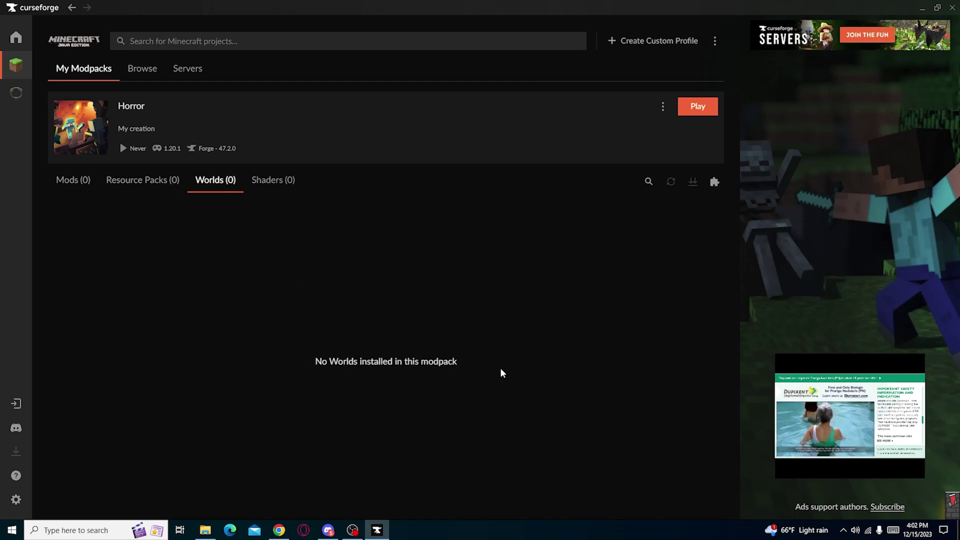
click(283, 186)
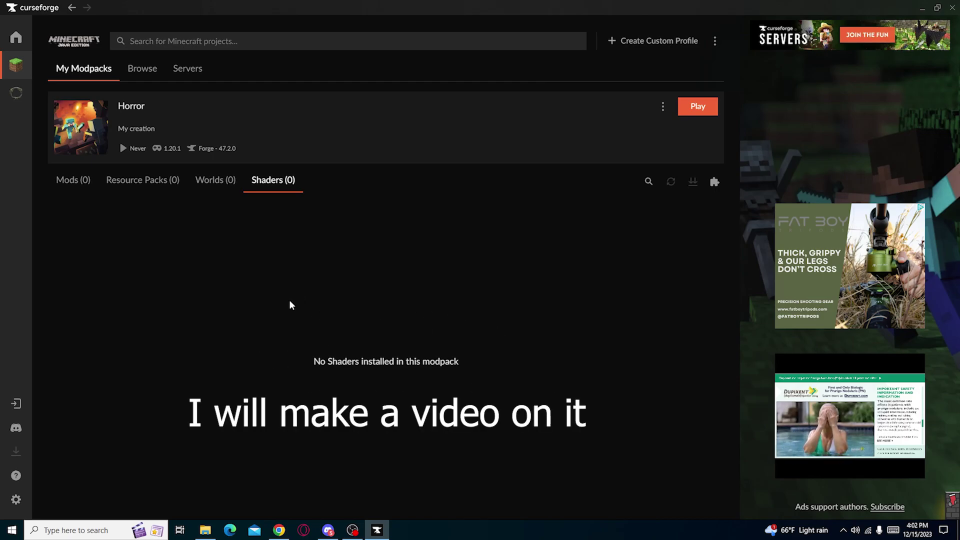
click(79, 184)
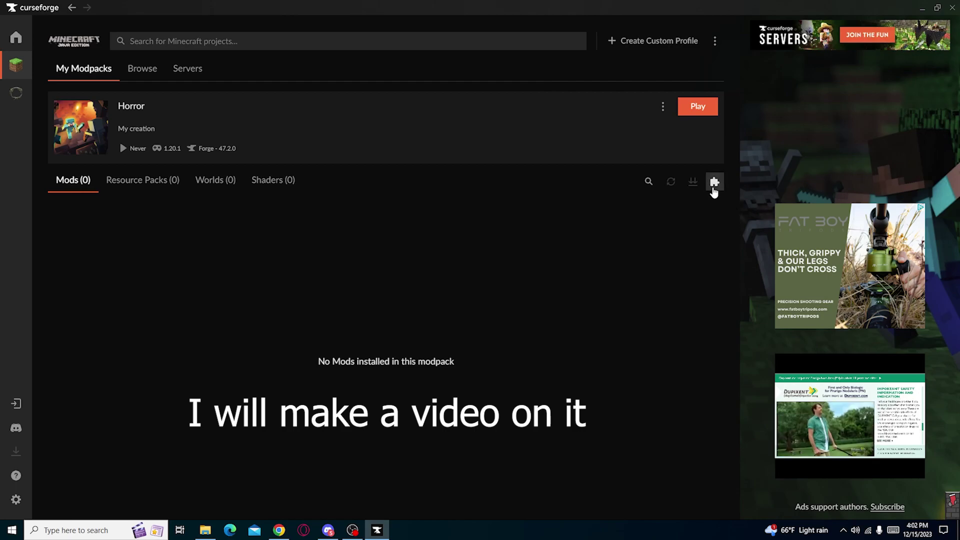
Open the Horror mod browser and install Just Enough Items (JEI).
click(714, 183)
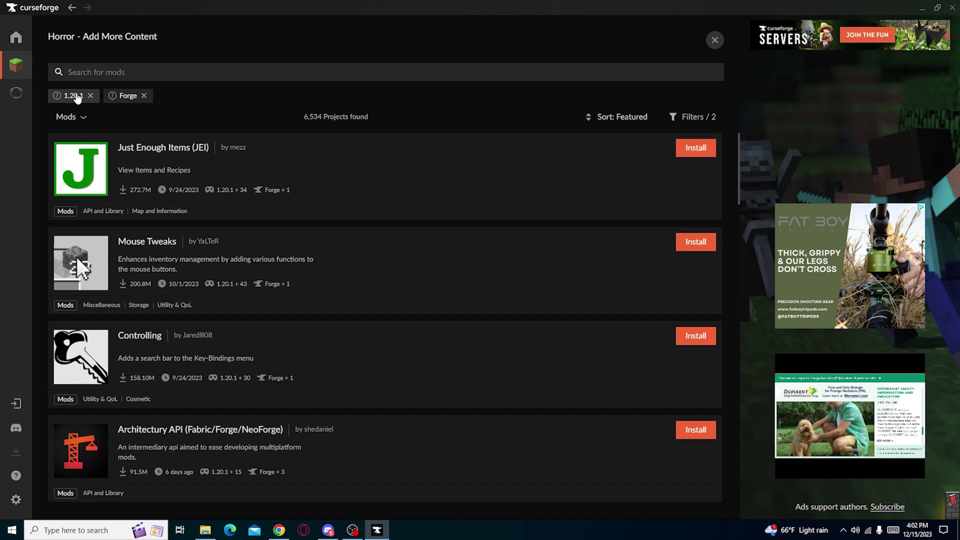
scroll(610, 181, down, 2)
scroll(560, 170, down, 20)
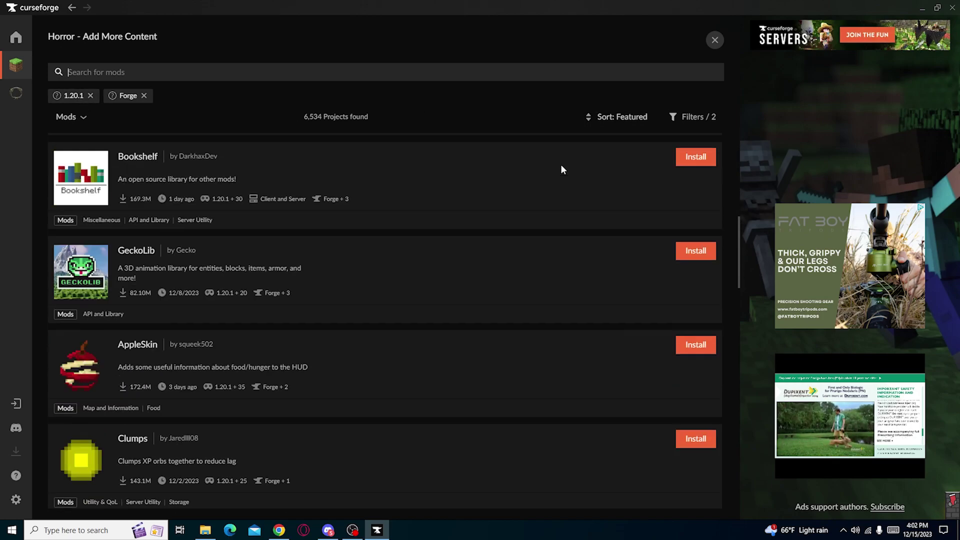
scroll(503, 181, up, 20)
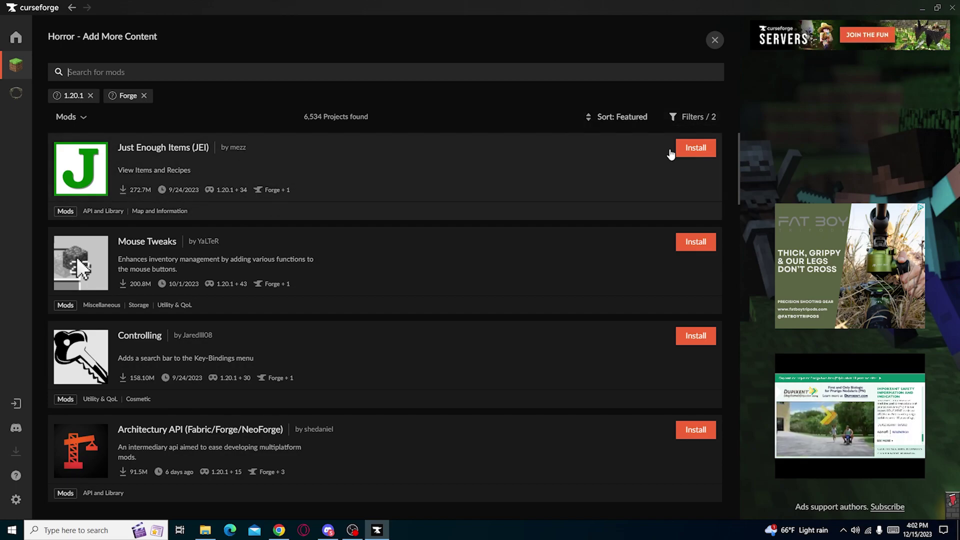
click(693, 148)
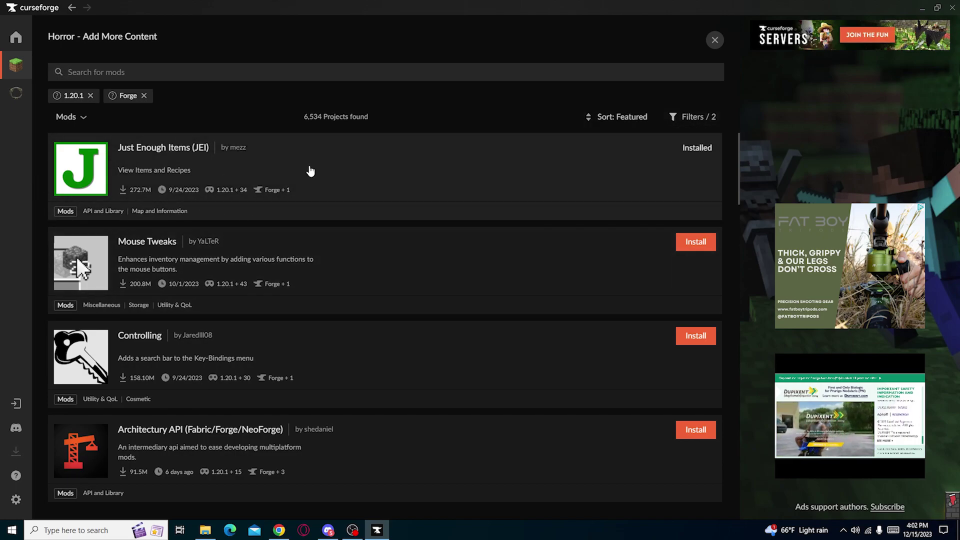
Install JourneyMap and Waystones from further down the mod list.
scroll(348, 171, down, 7)
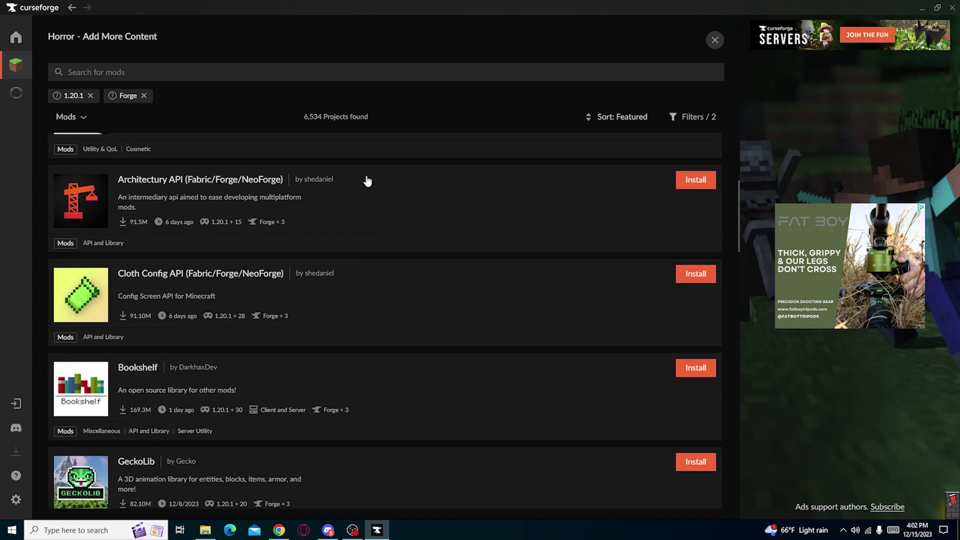
scroll(400, 233, down, 4)
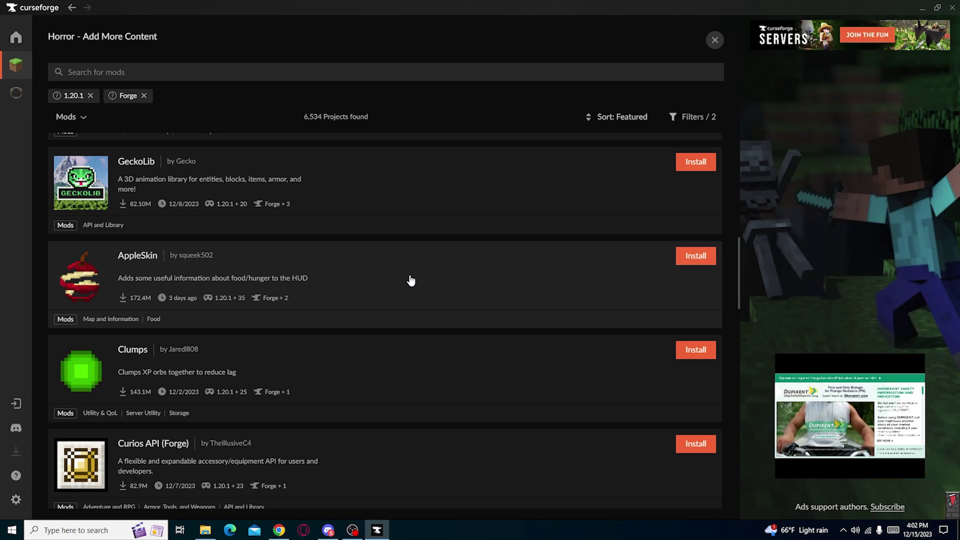
scroll(436, 272, down, 1)
scroll(436, 276, down, 2)
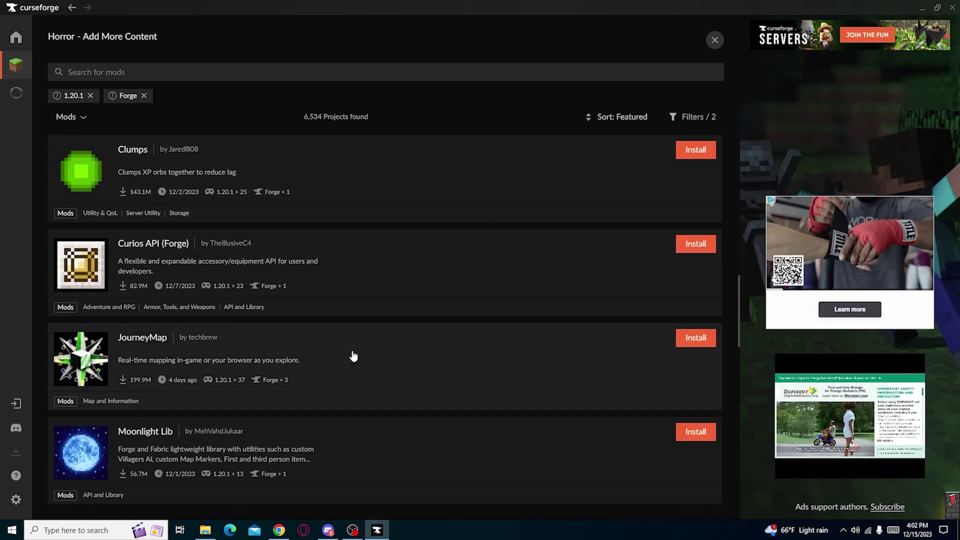
click(696, 343)
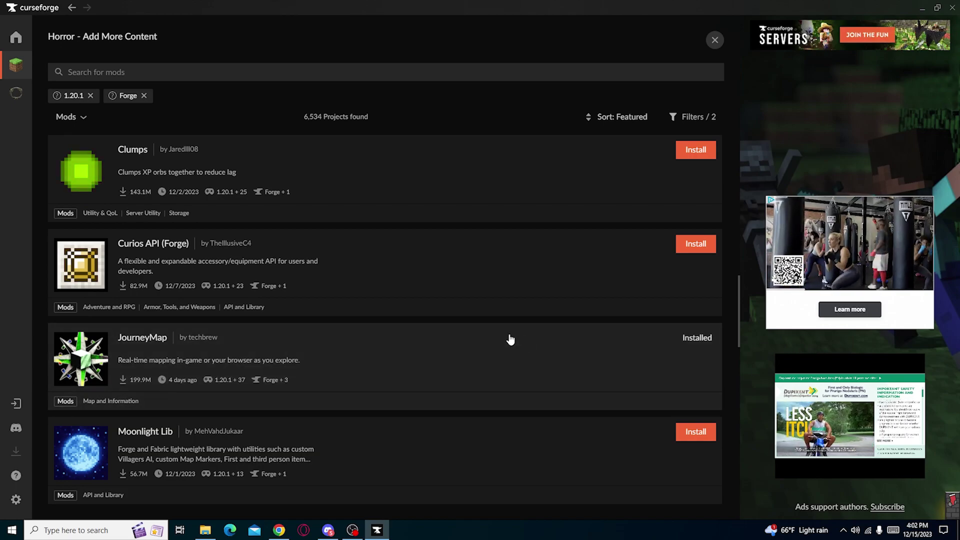
scroll(502, 335, down, 5)
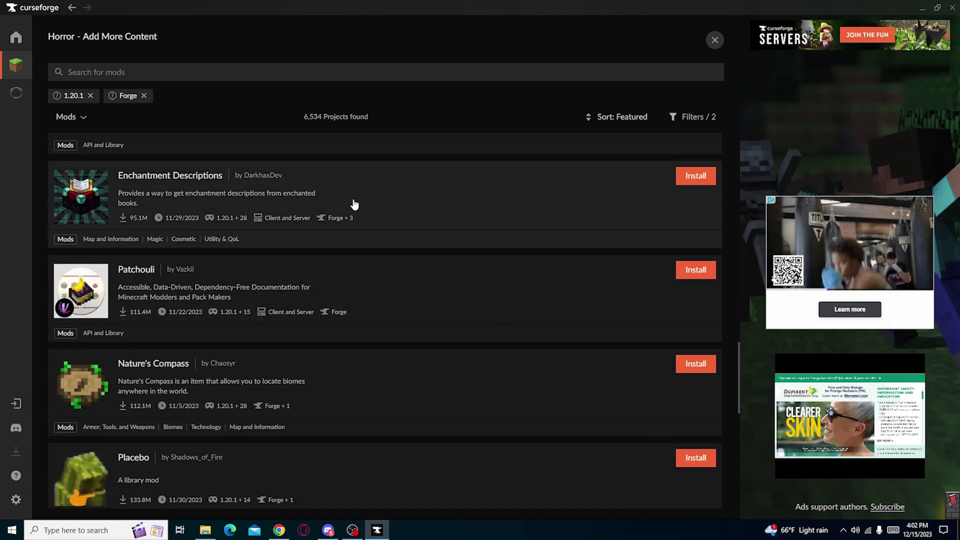
scroll(356, 203, down, 2)
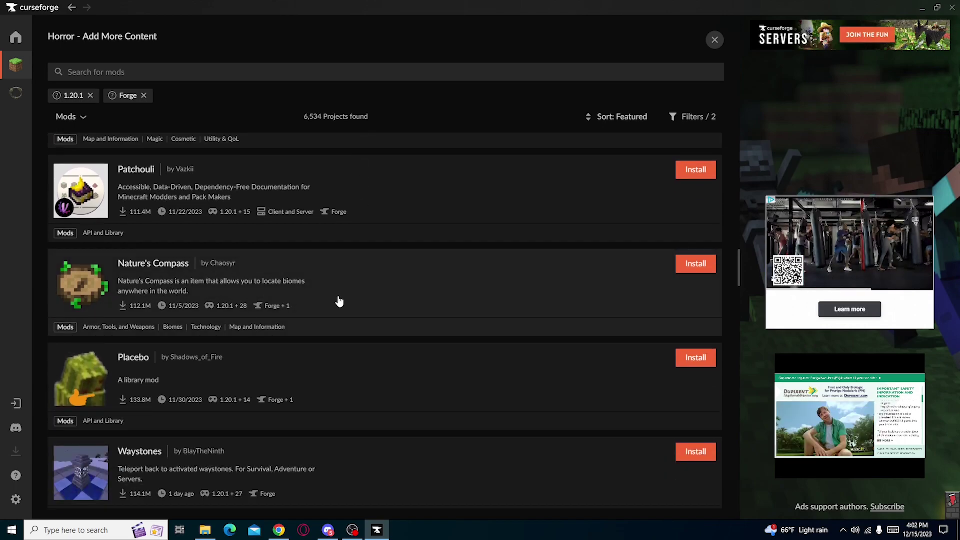
scroll(501, 380, down, 1)
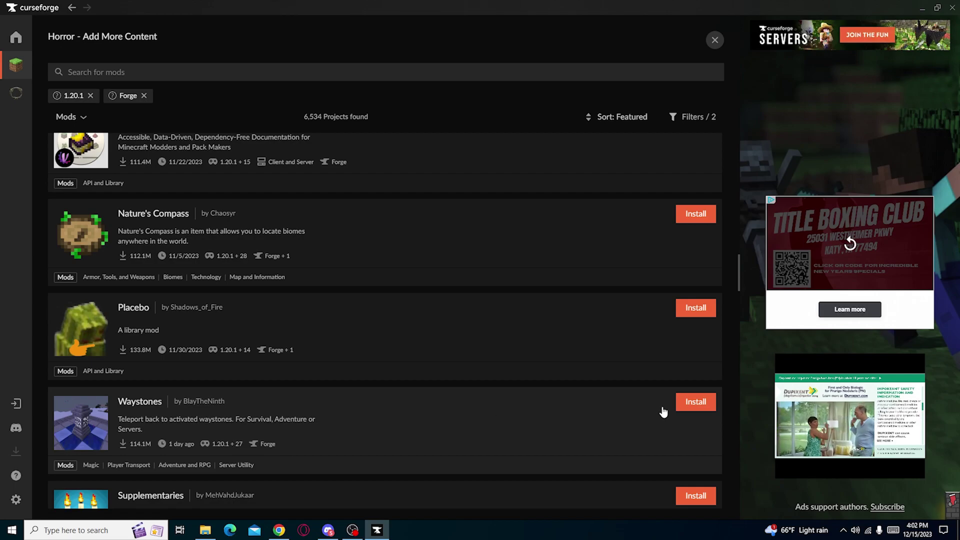
click(687, 402)
scroll(469, 390, down, 2)
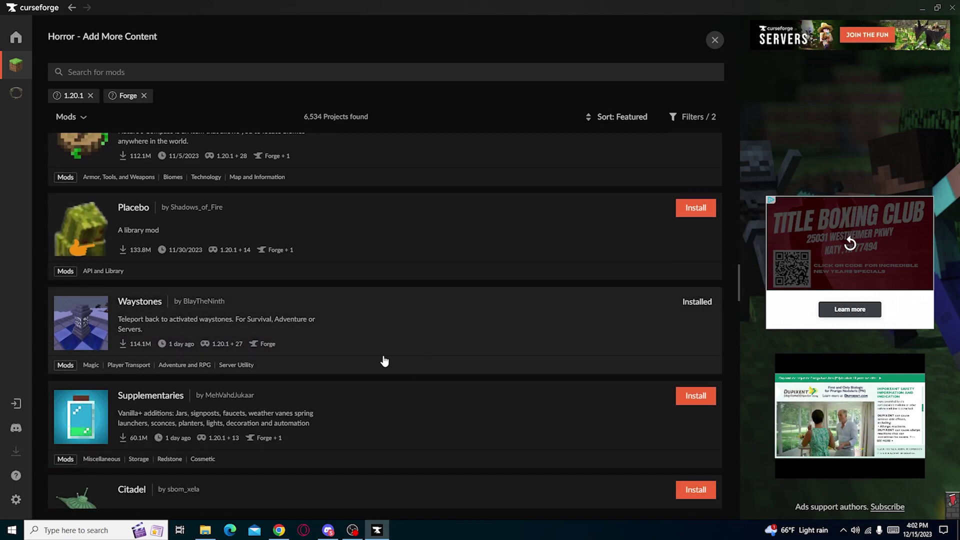
scroll(384, 361, down, 5)
scroll(615, 240, up, 10)
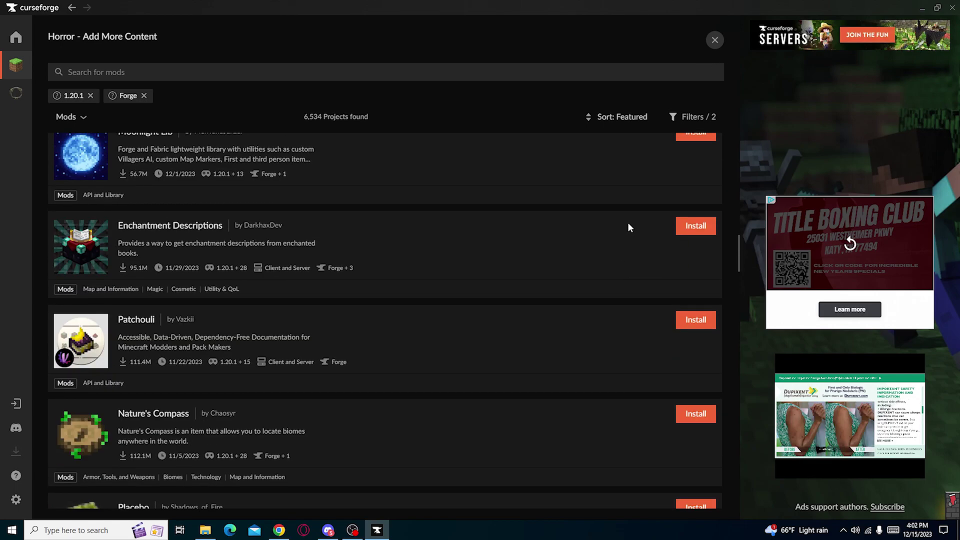
scroll(647, 224, down, 10)
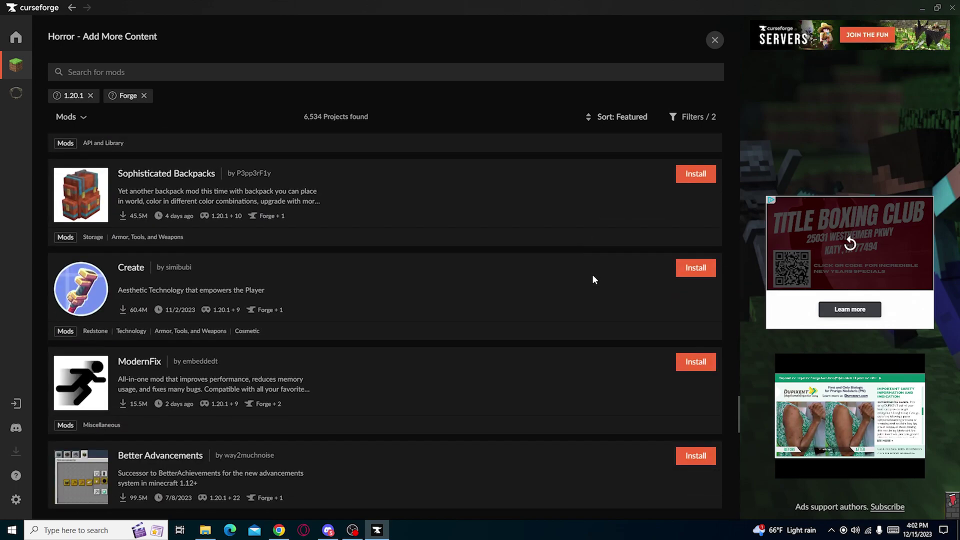
scroll(594, 279, up, 10)
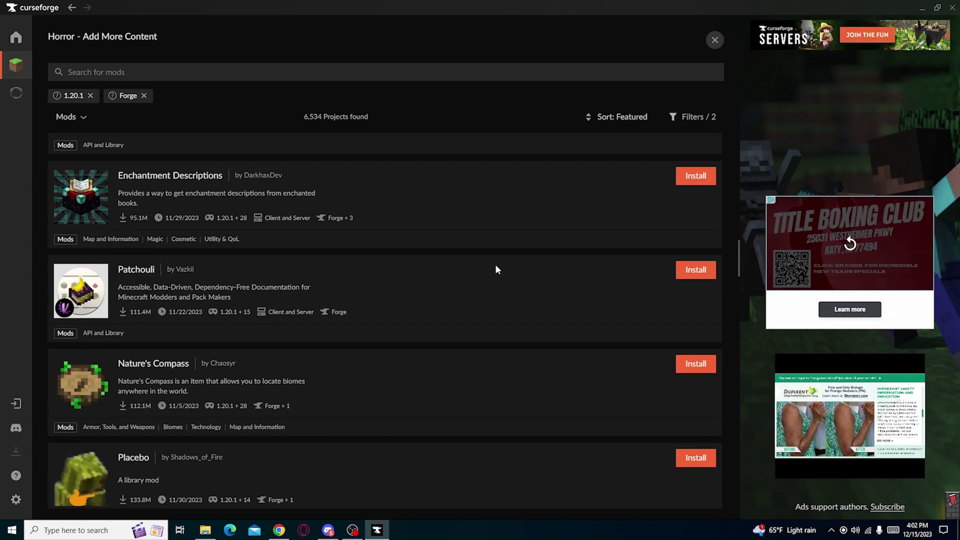
scroll(496, 269, up, 10)
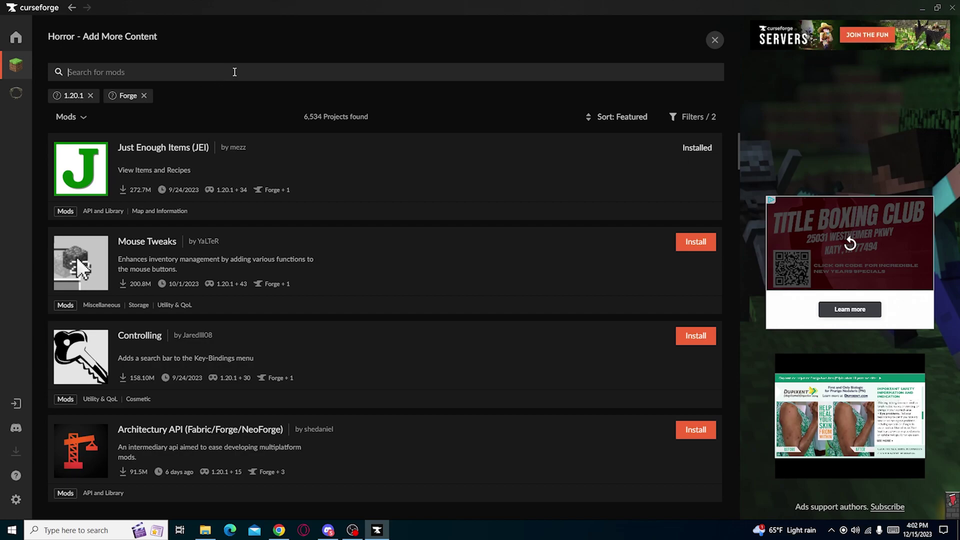
Search mods for 'n from the' and install The Lost Cities from the results.
click(235, 72)
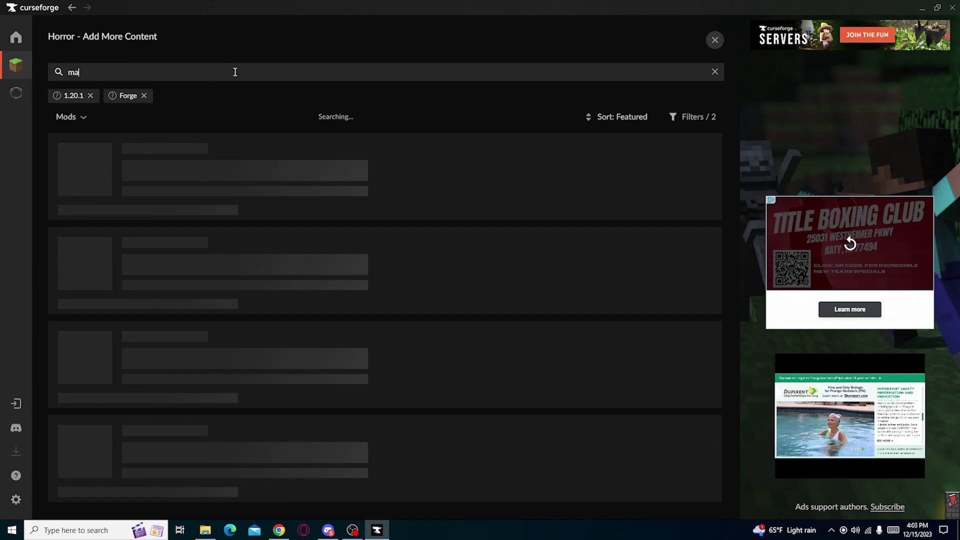
text(n from t)
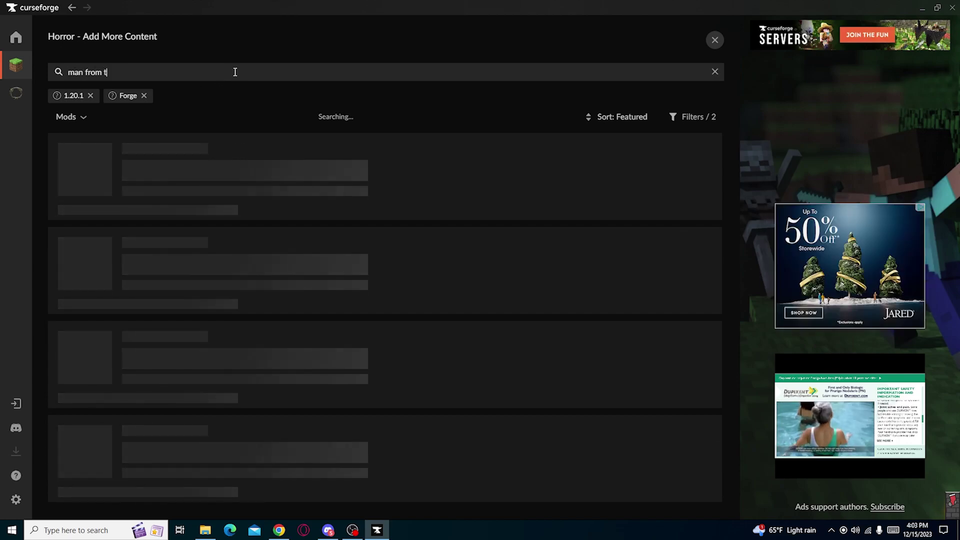
text(he fog)
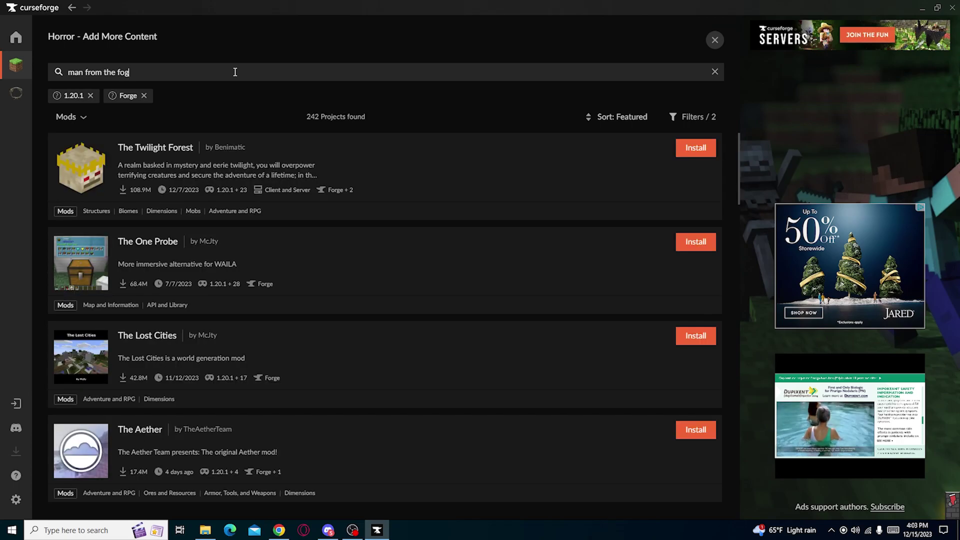
scroll(383, 296, down, 10)
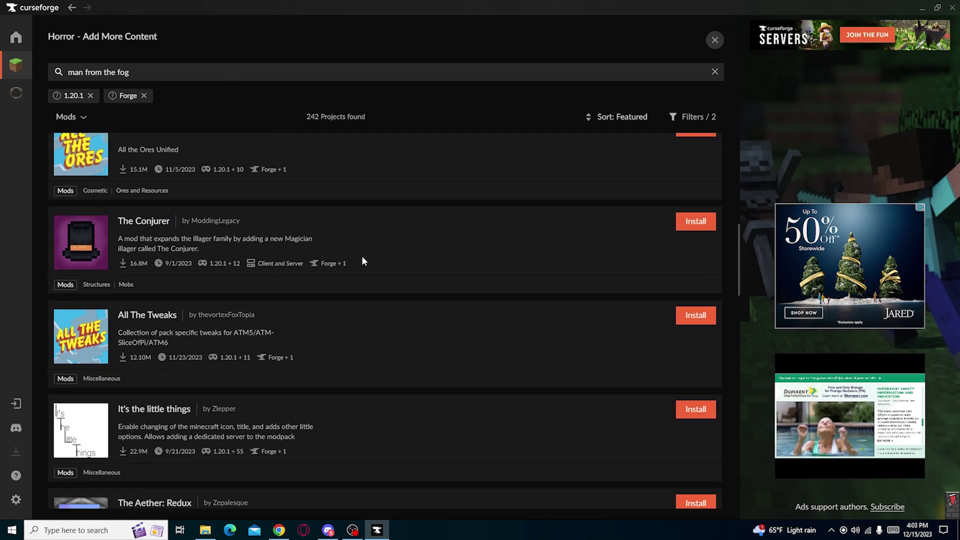
scroll(372, 252, down, 10)
scroll(408, 241, up, 15)
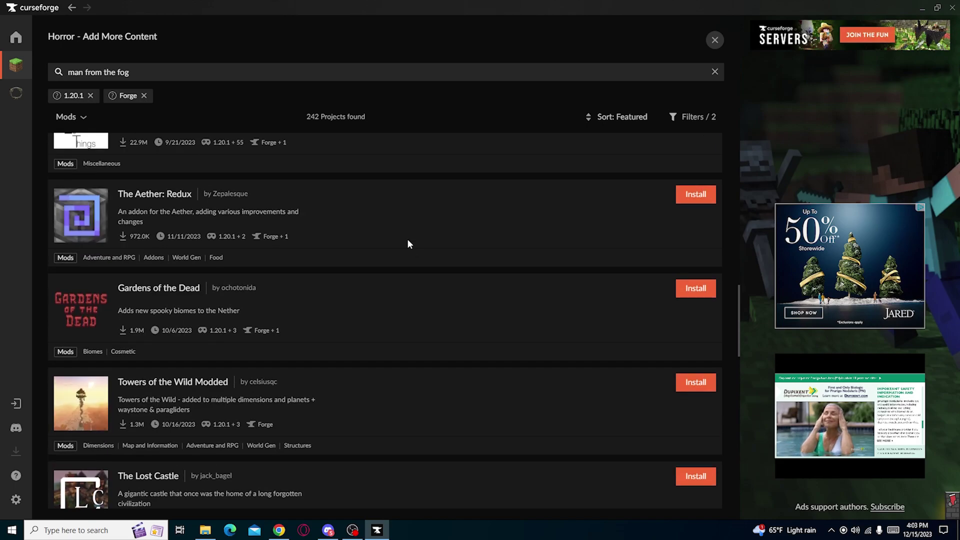
scroll(445, 211, up, 4)
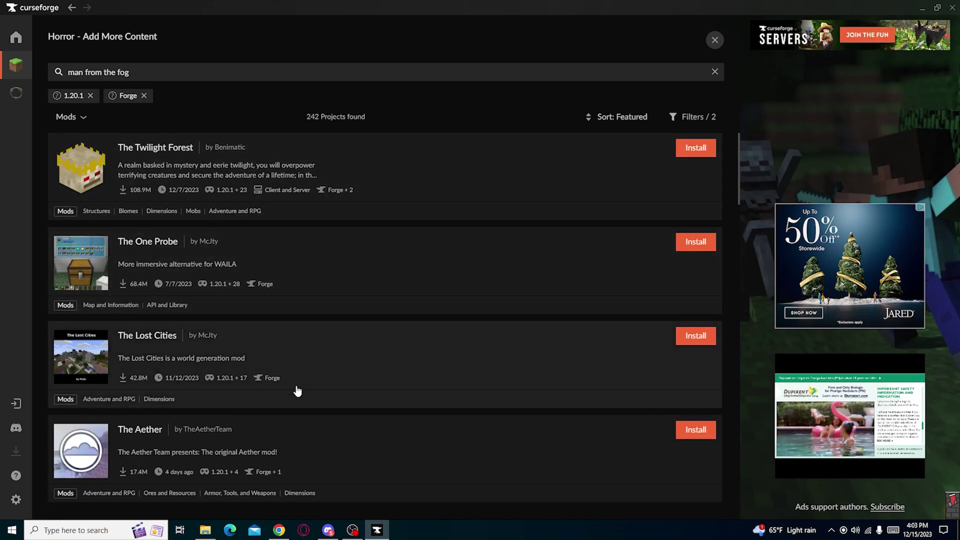
click(674, 344)
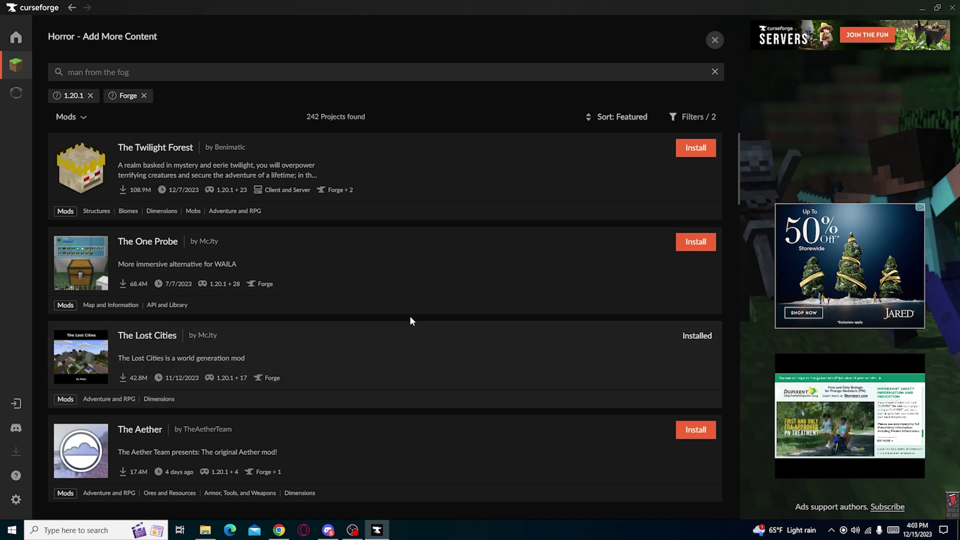
Replace the search with 'the man from the fog' and review the results and filters.
click(715, 72)
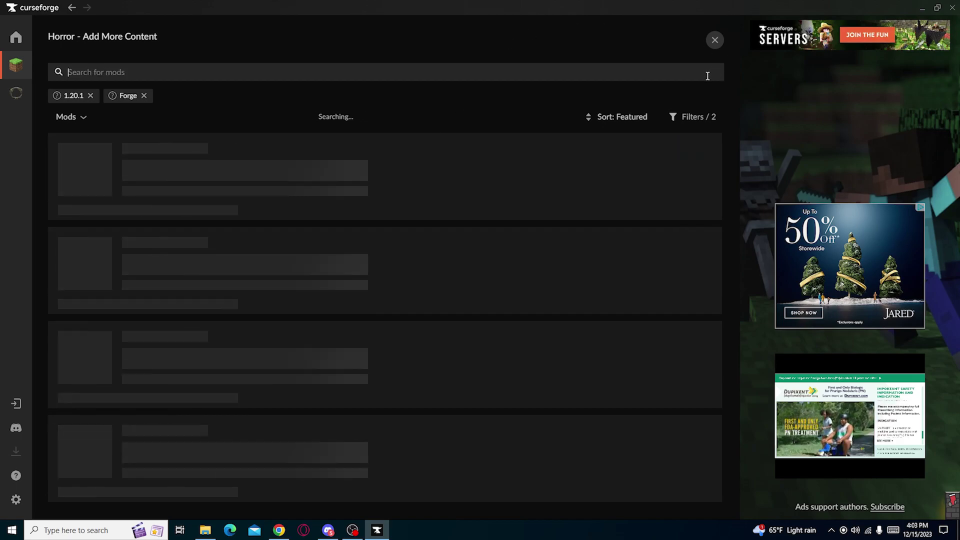
text(the man from the fog)
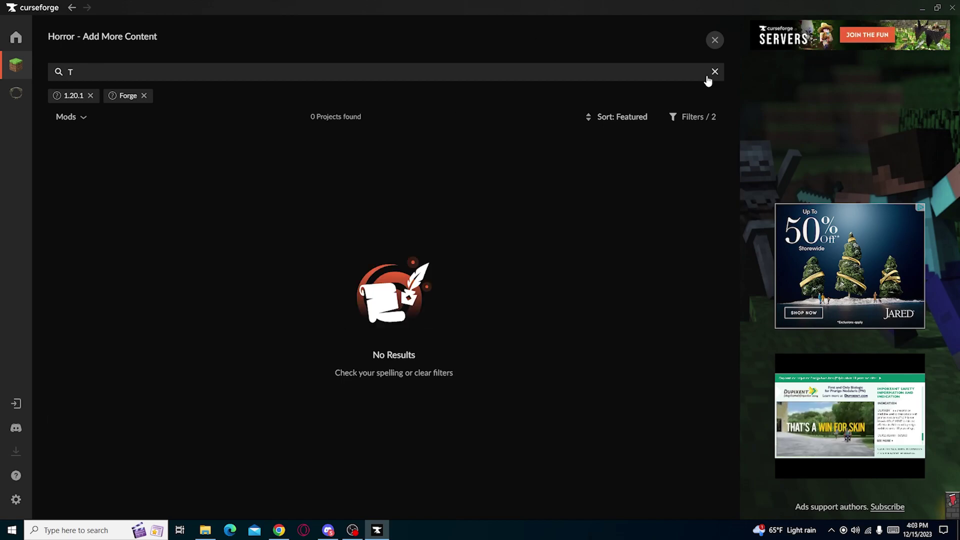
scroll(376, 442, up, 15)
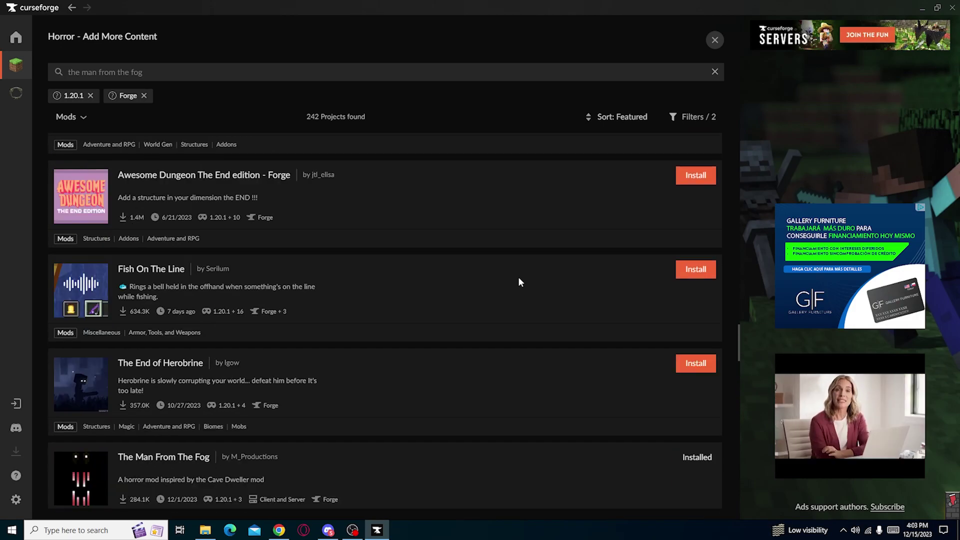
scroll(605, 237, up, 10)
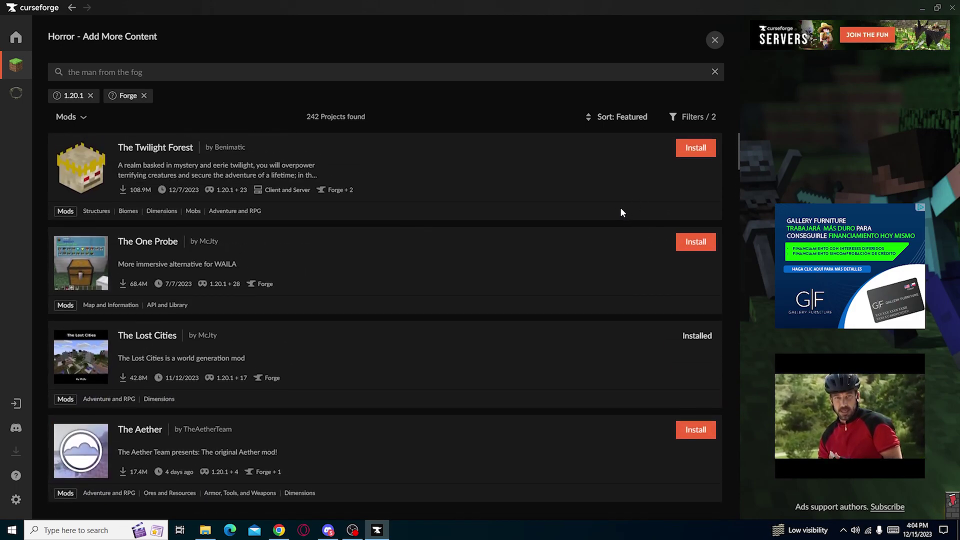
click(689, 119)
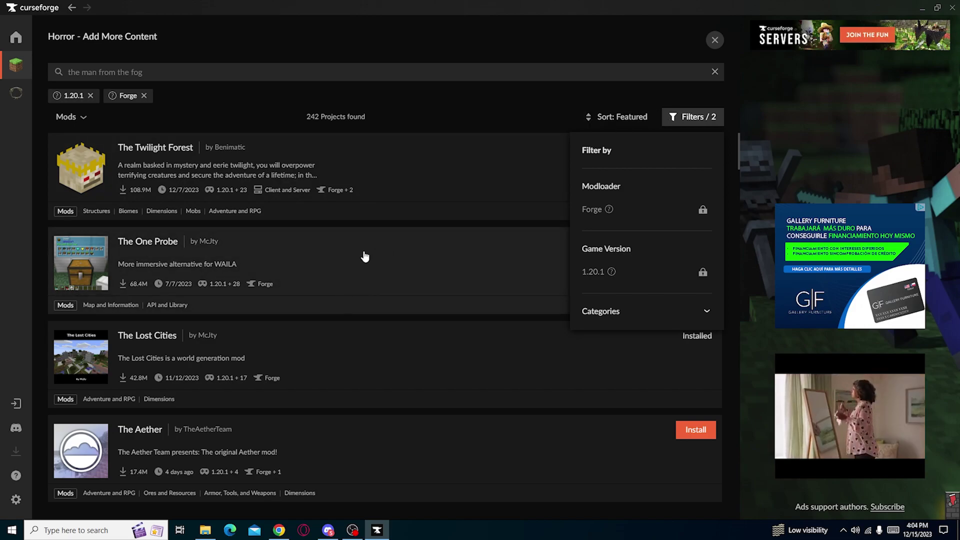
Sort mods by Popularity, clear the search query, then sort by Name.
click(618, 118)
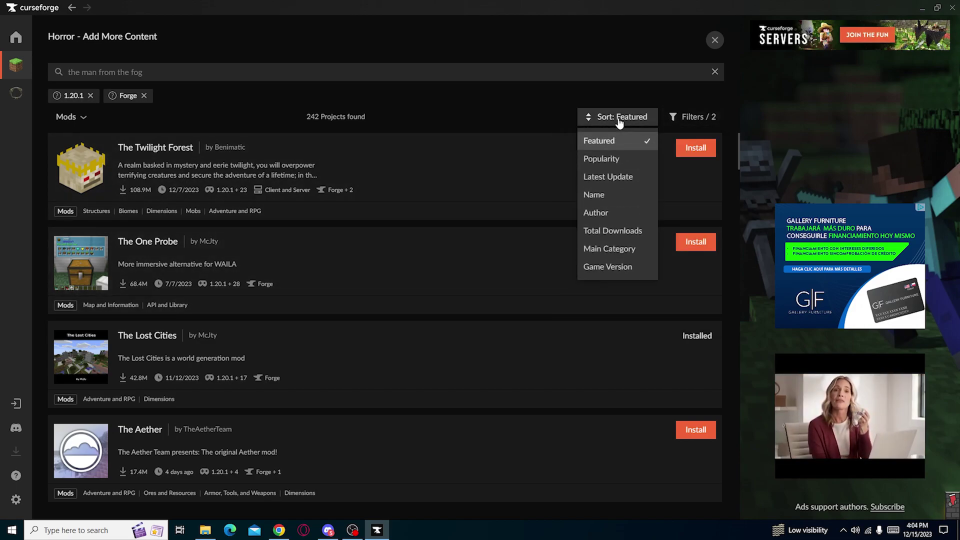
click(621, 161)
click(714, 72)
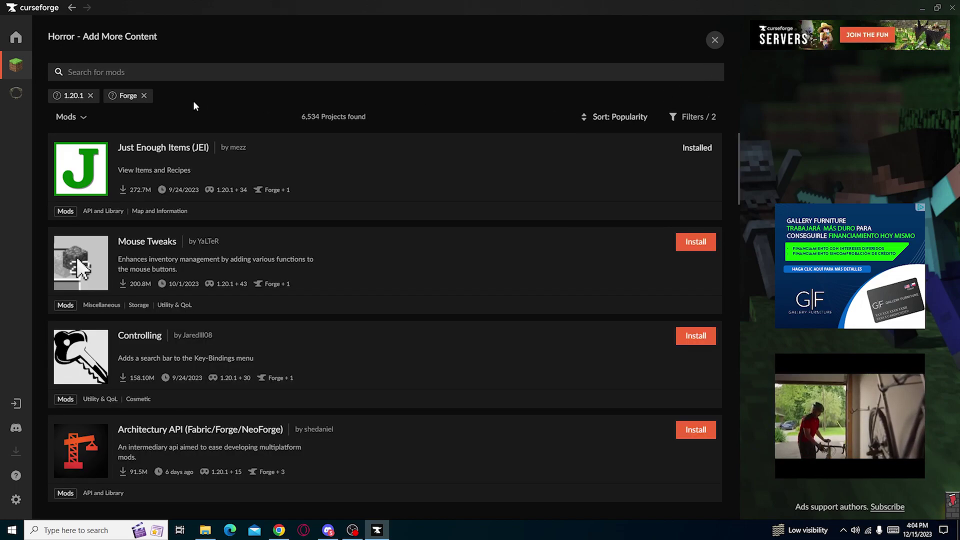
click(613, 118)
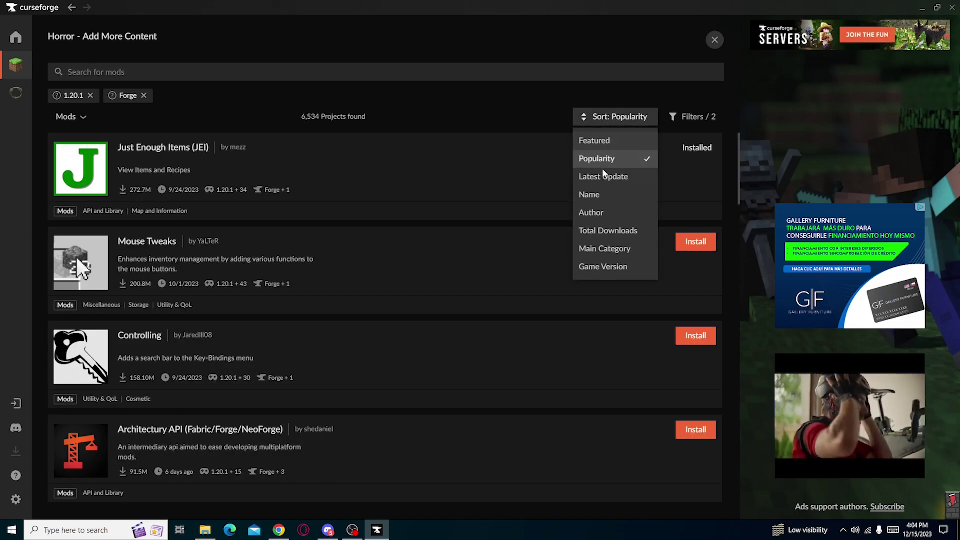
click(594, 195)
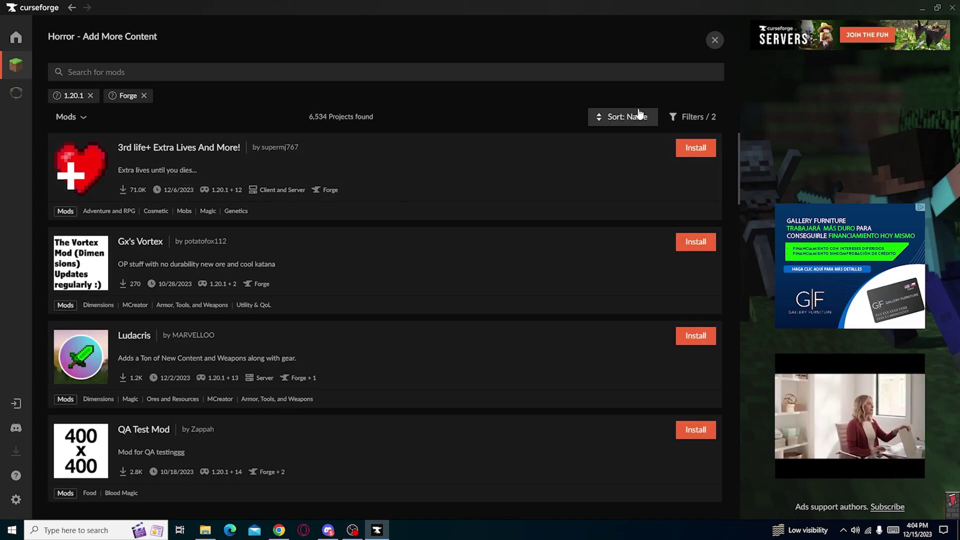
Cycle the sort order through Author, Total Downloads, Main Category and Game Version.
click(632, 117)
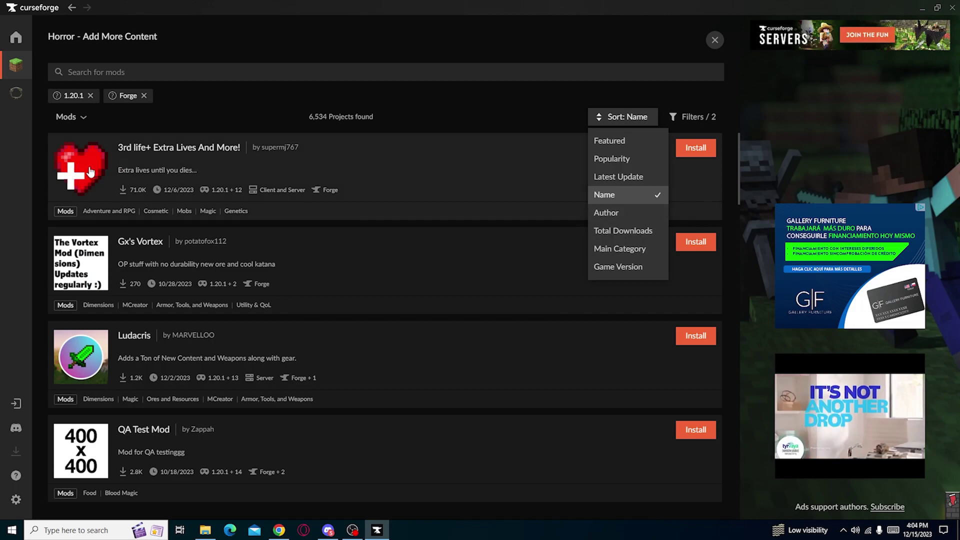
click(619, 215)
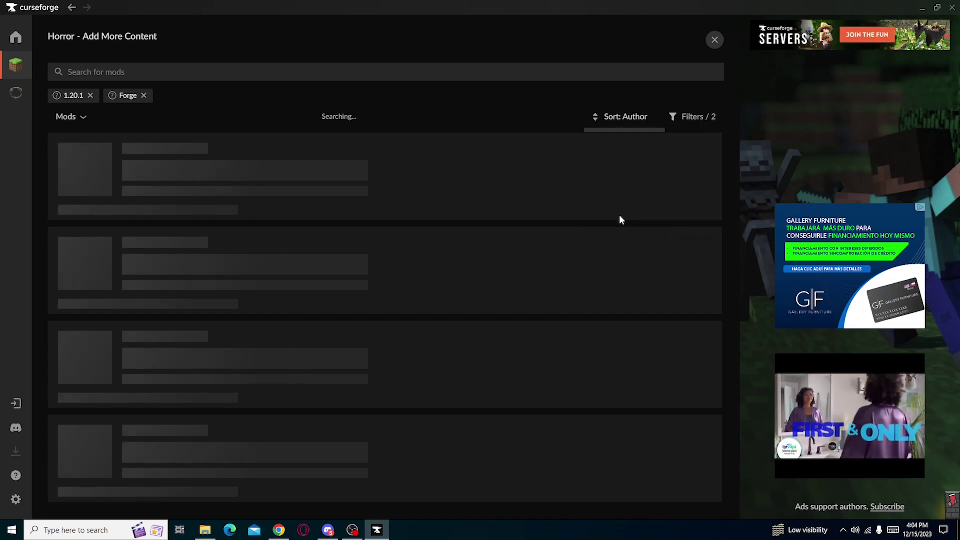
click(627, 116)
click(618, 230)
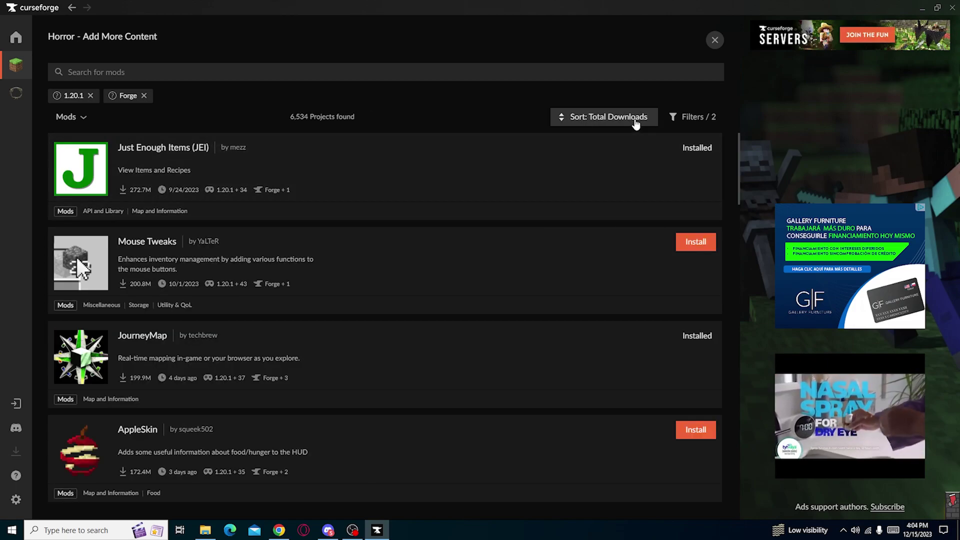
click(634, 120)
click(602, 244)
click(640, 117)
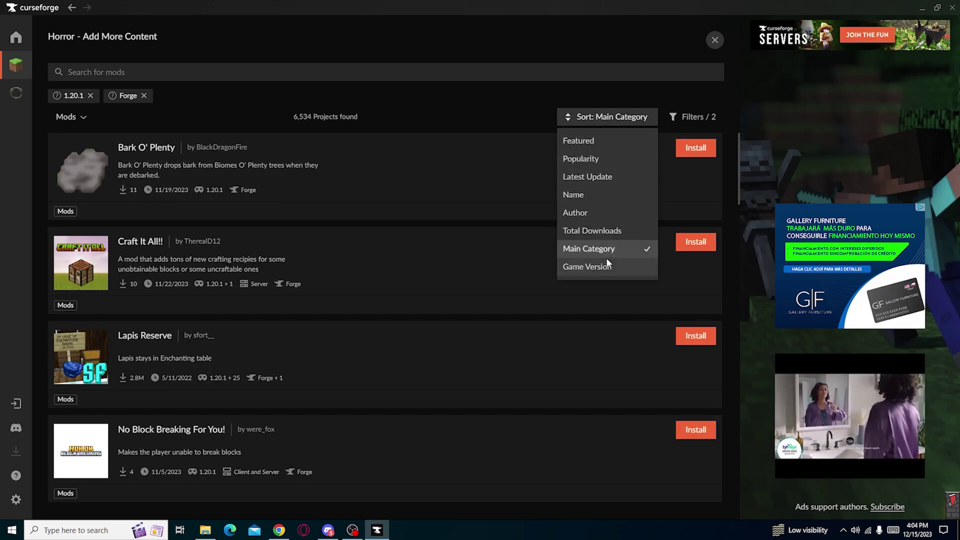
click(610, 265)
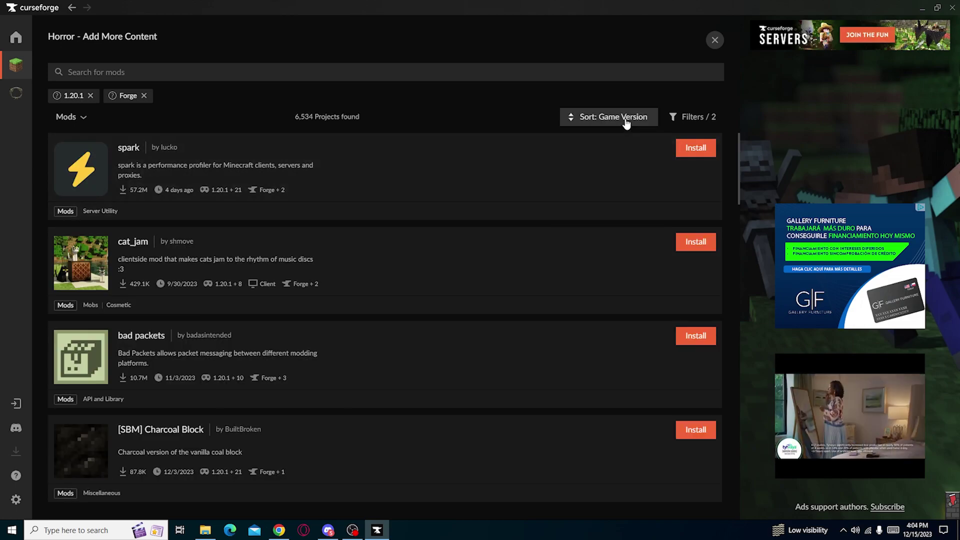
click(626, 120)
Return sorting to Featured and remove the Forge and 1.20.1 version filters.
click(604, 144)
click(712, 120)
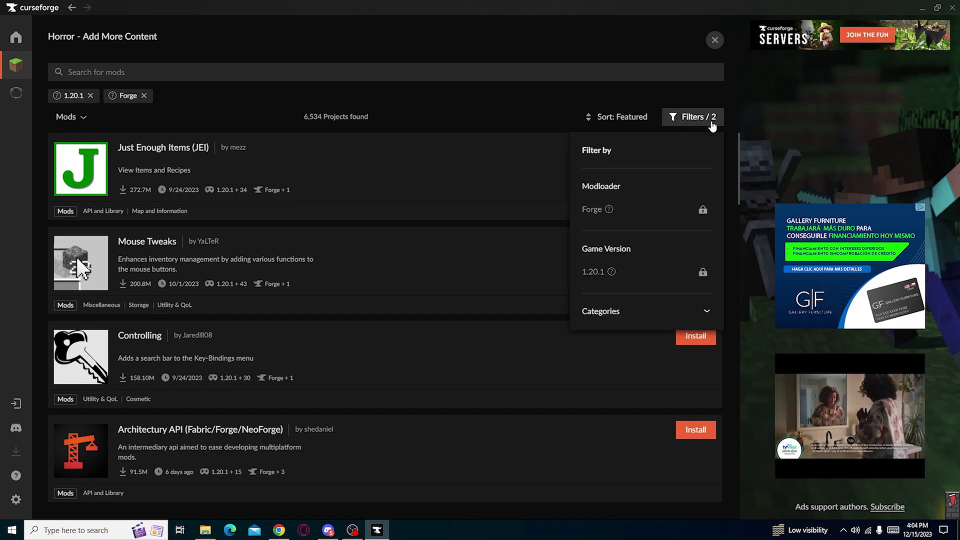
click(702, 209)
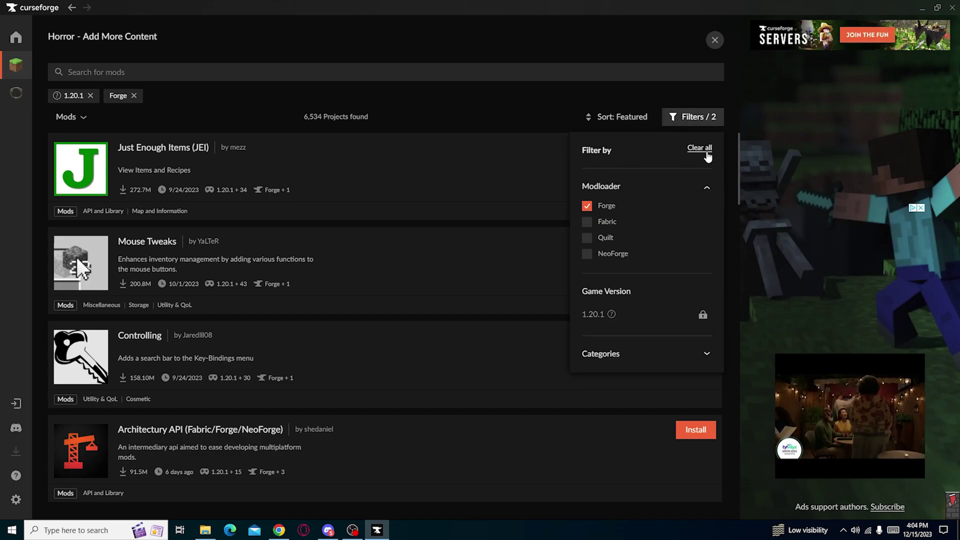
click(699, 148)
click(710, 118)
click(695, 117)
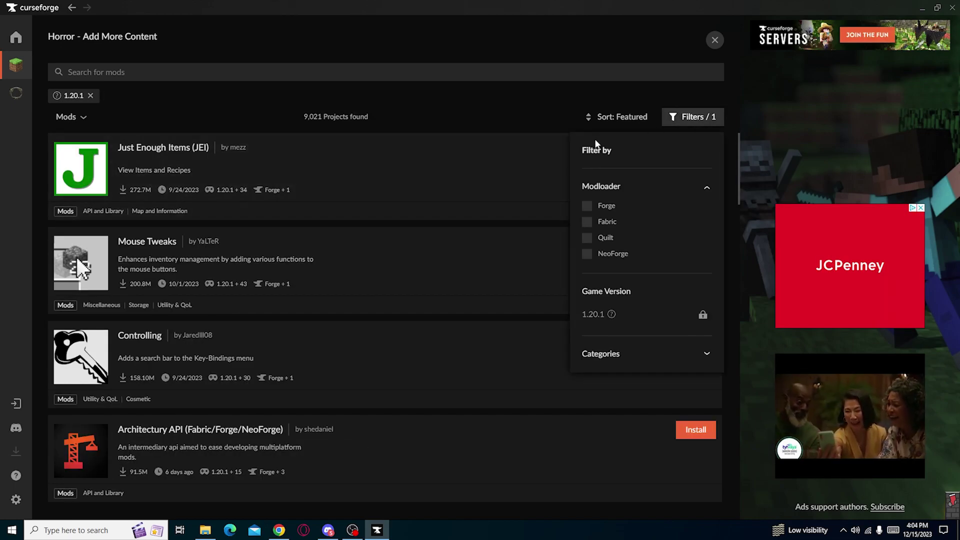
click(91, 95)
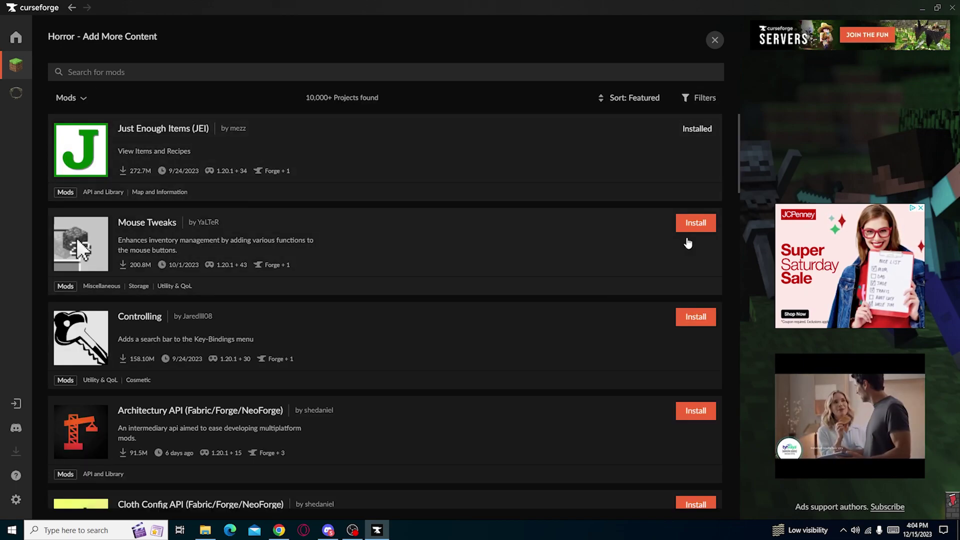
Turn the Forge filter back on, briefly trying the 1.20.1 game version filter.
click(698, 98)
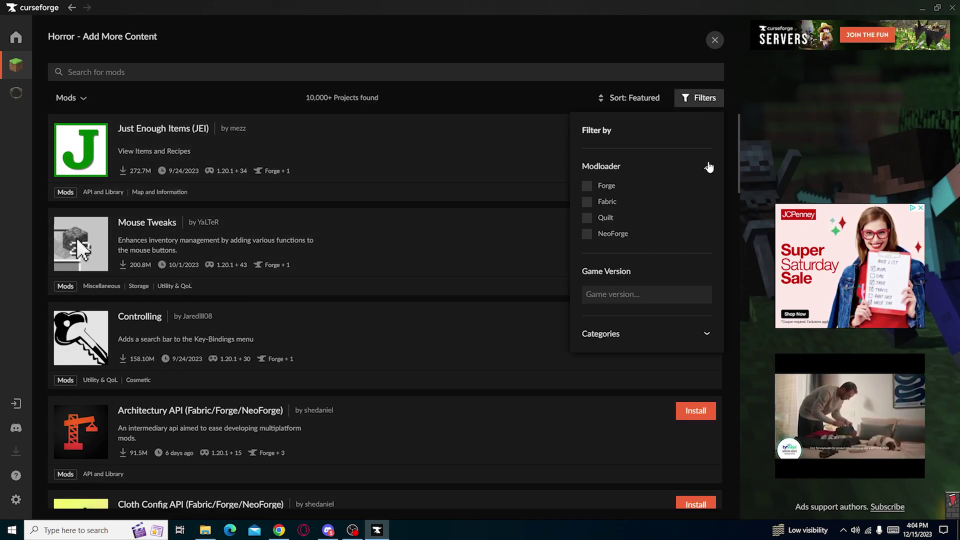
click(589, 187)
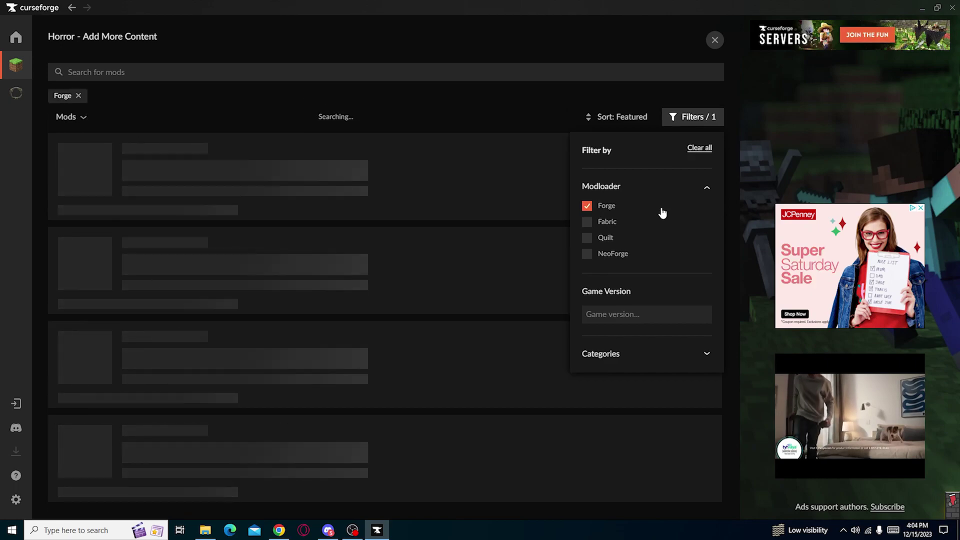
click(671, 317)
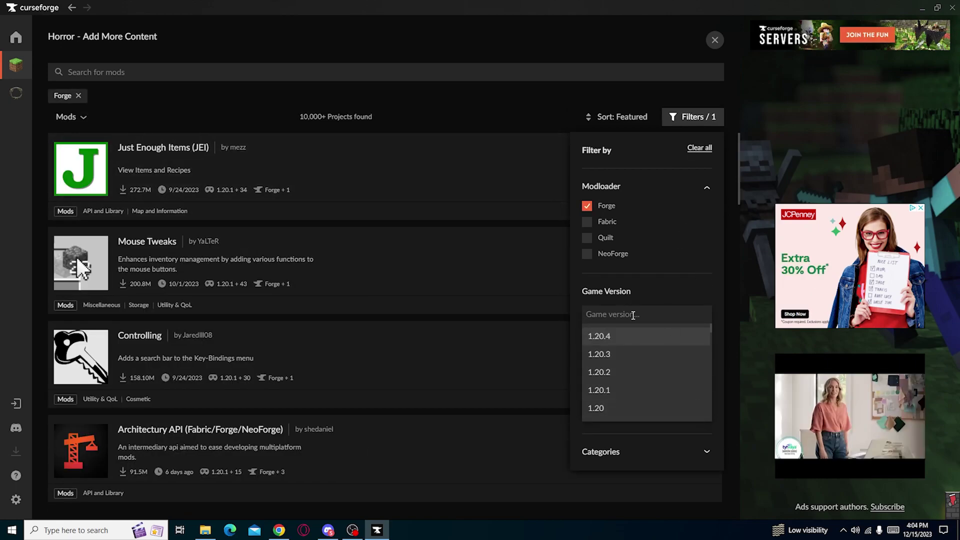
click(610, 389)
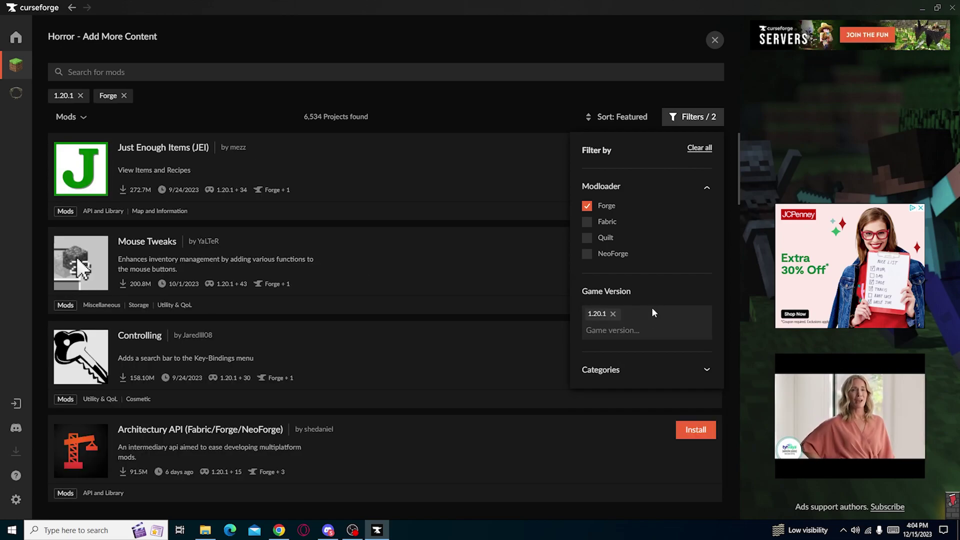
click(613, 314)
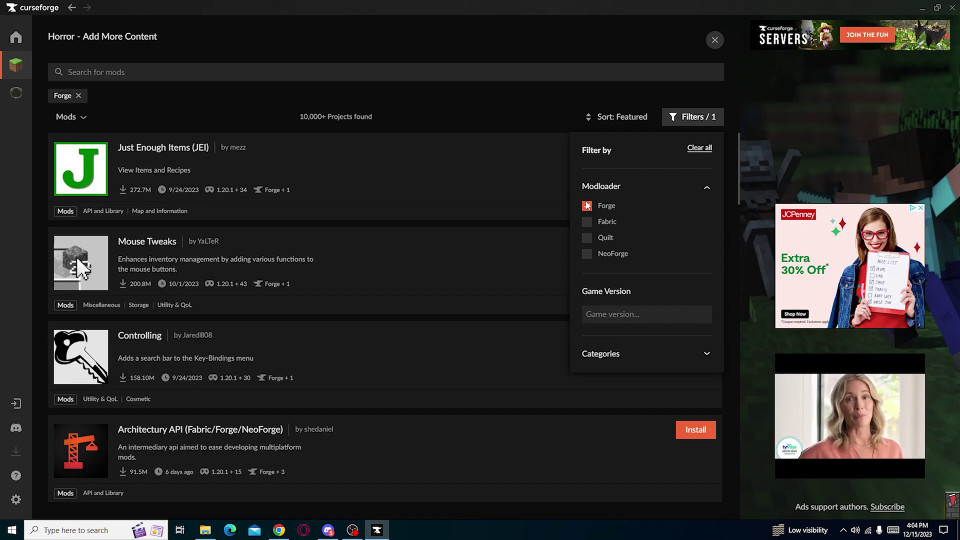
click(587, 205)
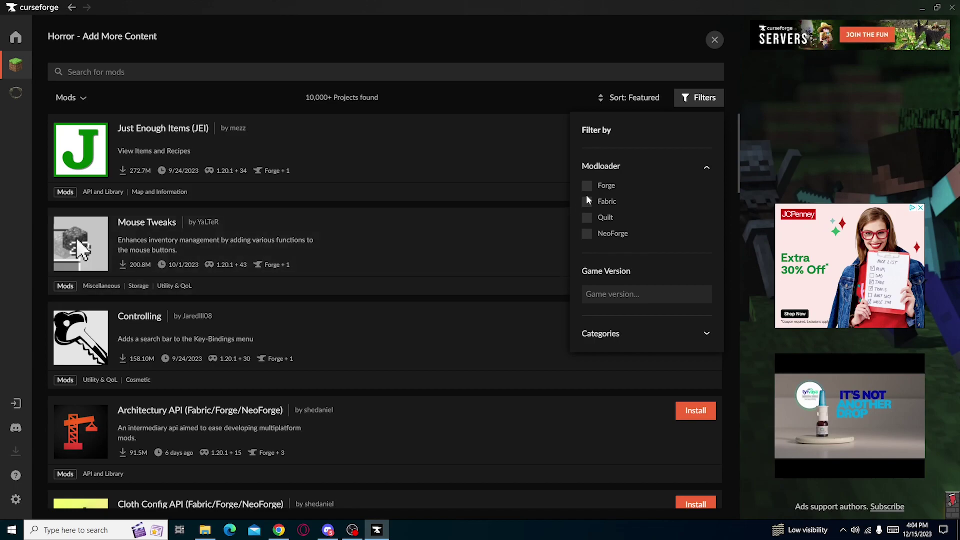
click(587, 186)
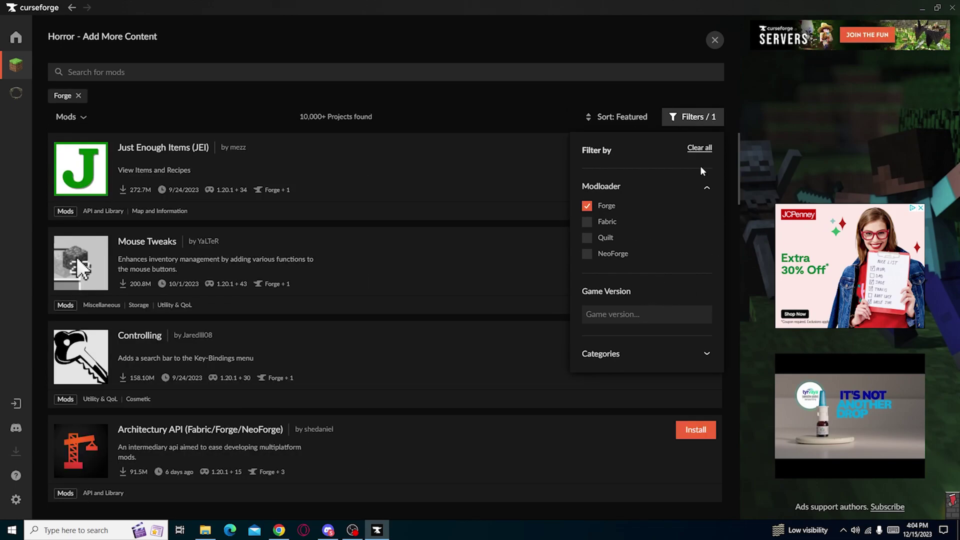
Toggle Addons, Adventure and RPG, API and Library, Armor, and Cosmetic category filters on and off.
click(690, 360)
scroll(688, 300, down, 3)
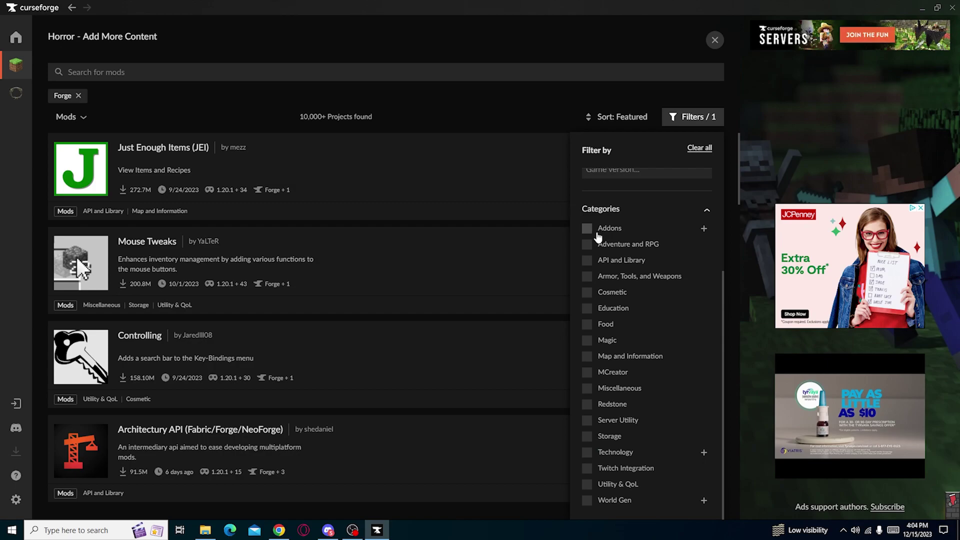
click(591, 234)
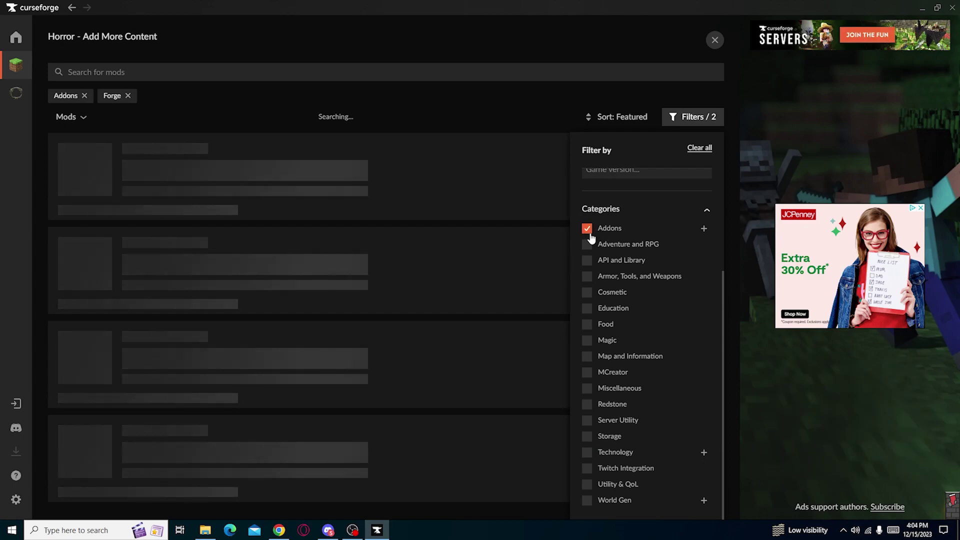
click(592, 235)
click(589, 246)
click(588, 246)
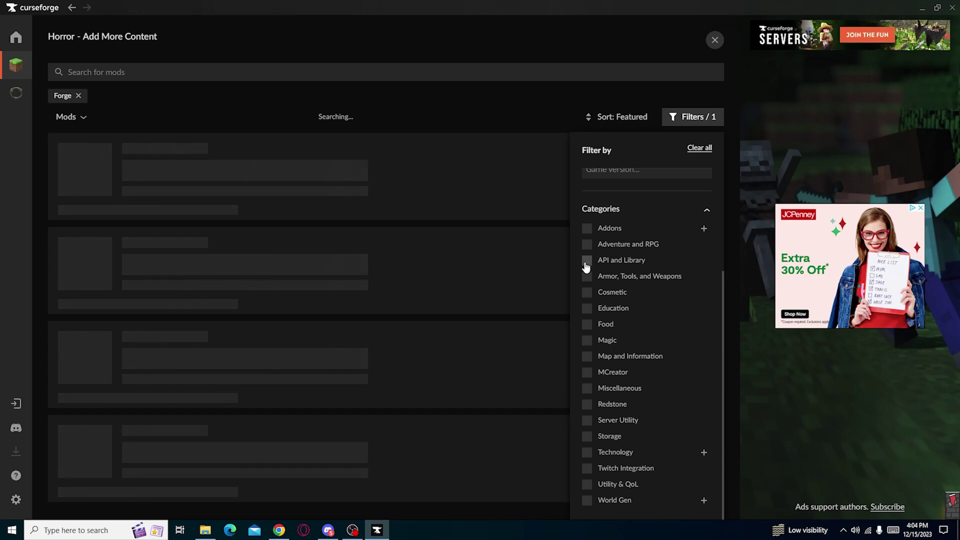
click(587, 261)
click(586, 262)
click(585, 278)
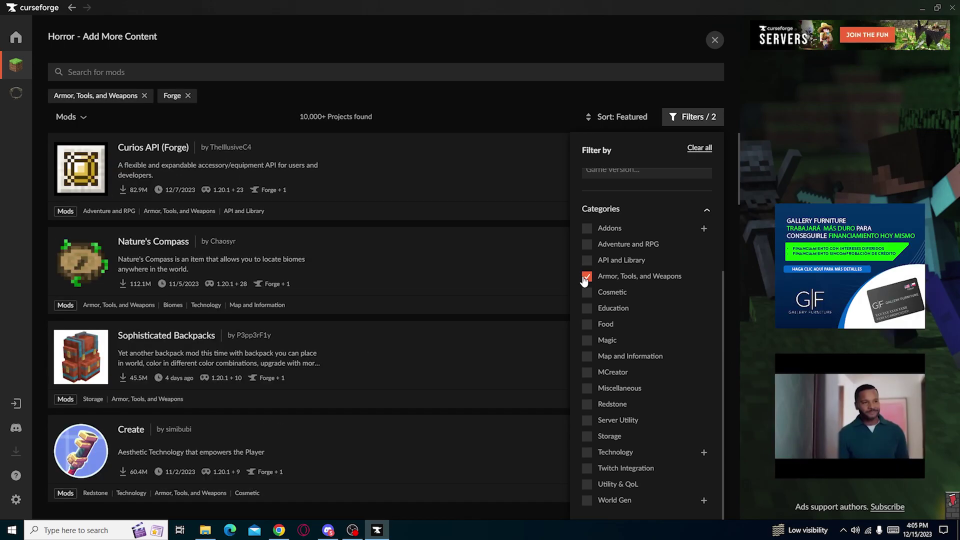
click(586, 277)
click(588, 294)
click(587, 294)
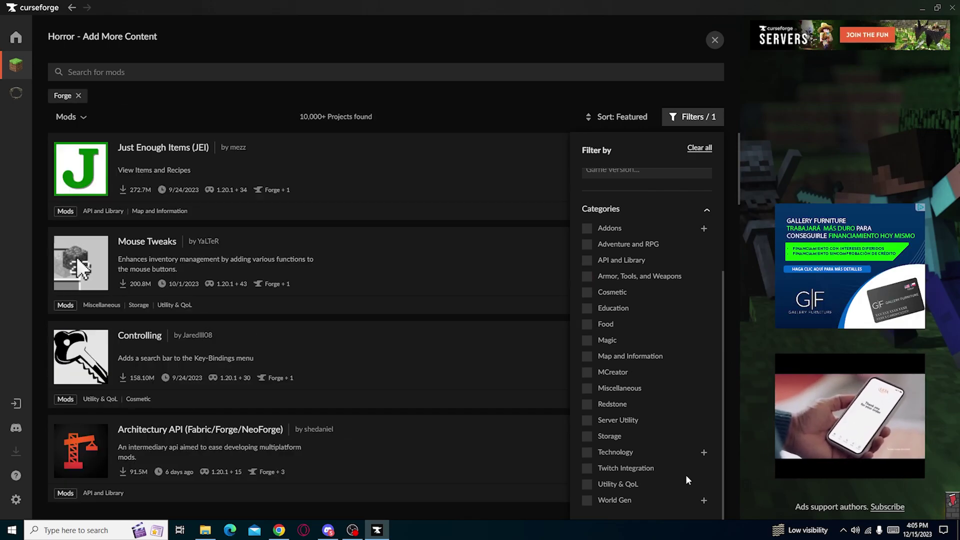
Filter by World Gen plus its Dimensions, Mobs, and Ores and Resources subcategories.
click(705, 455)
click(705, 454)
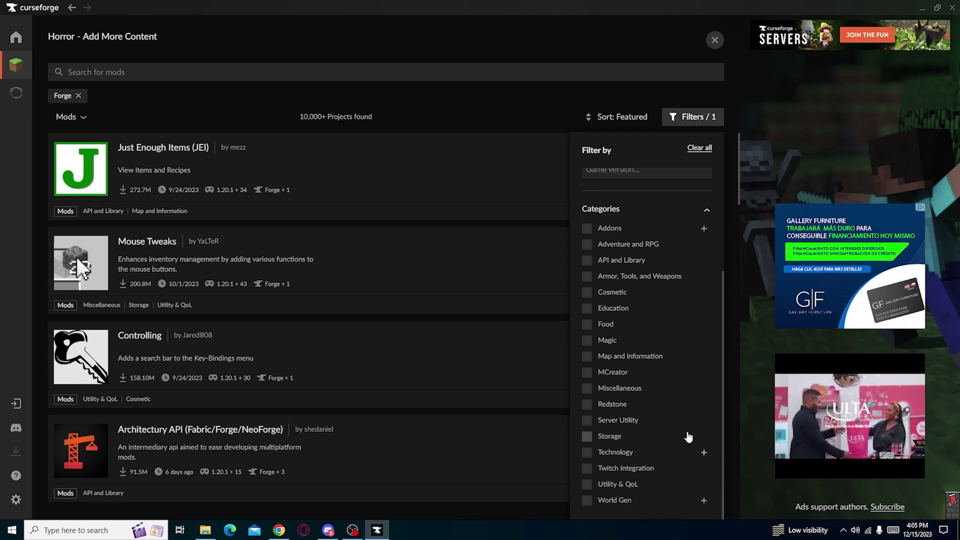
click(704, 501)
scroll(704, 500, down, 3)
click(587, 416)
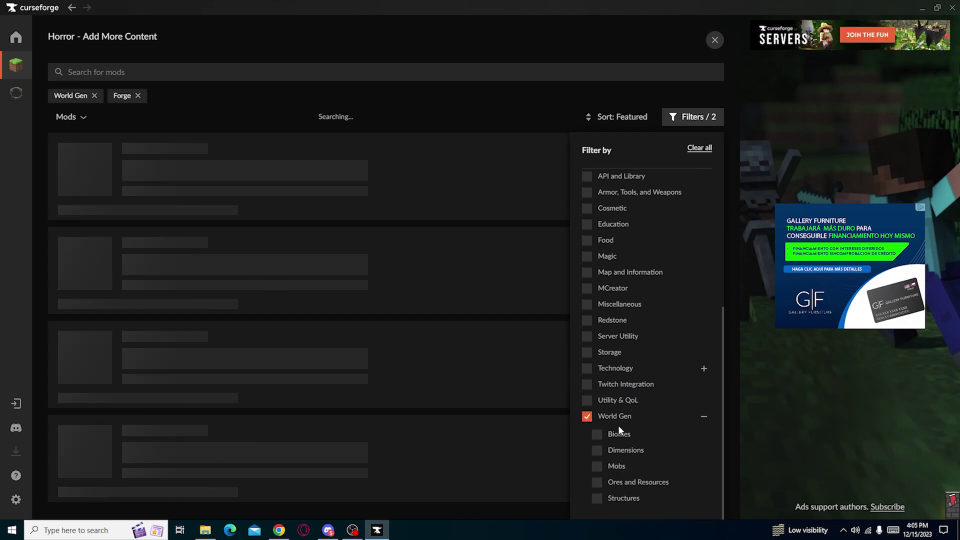
click(598, 451)
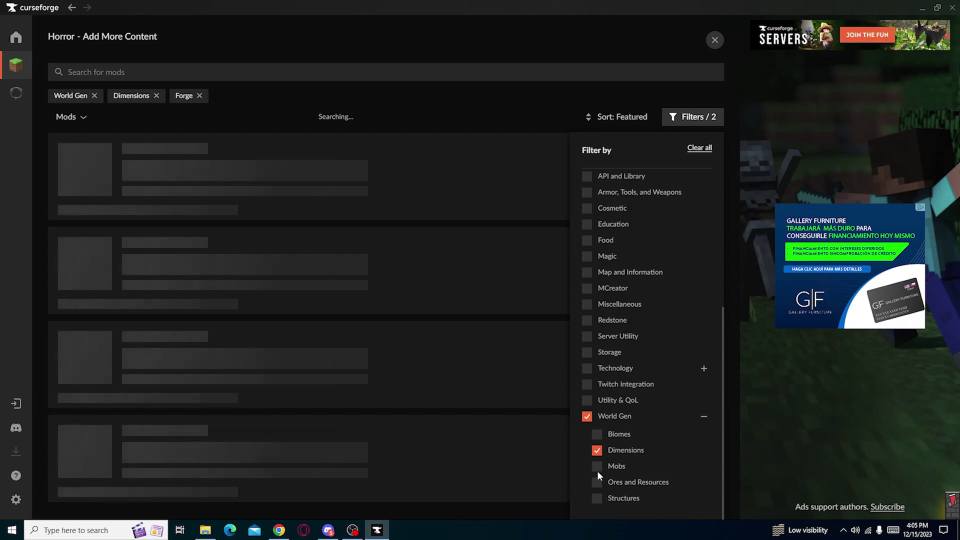
click(597, 467)
click(597, 482)
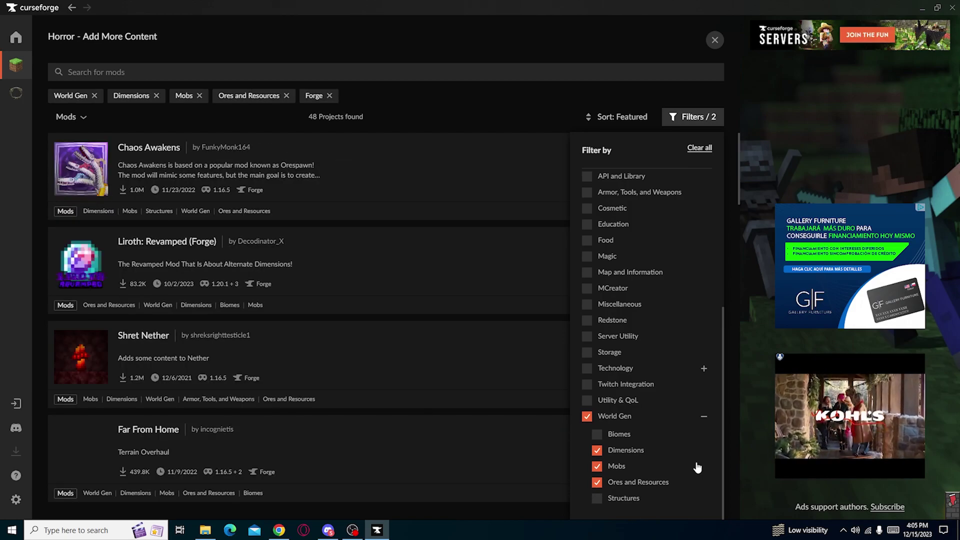
Uncheck World Gen, Dimensions, Mobs, and Ores and Resources, and close the filters panel.
click(588, 417)
click(597, 450)
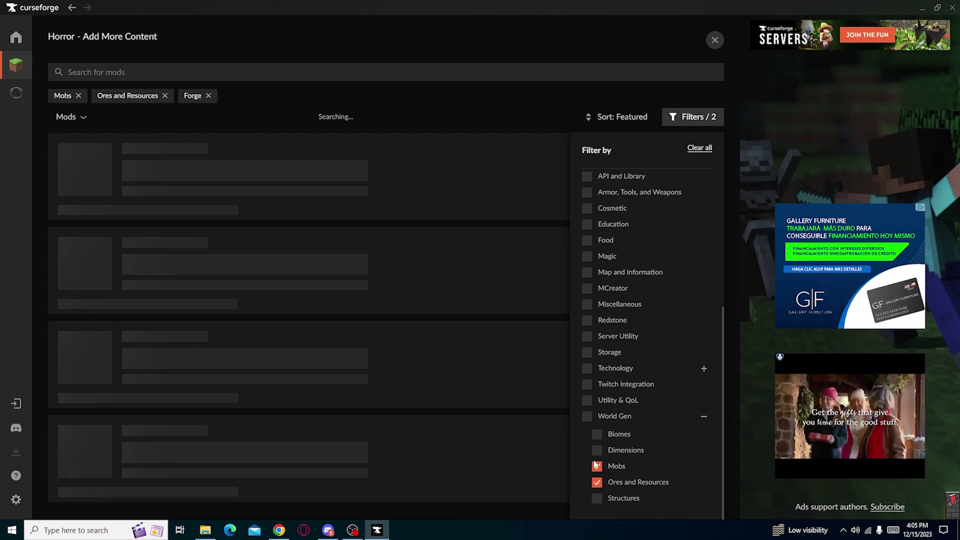
click(597, 466)
click(597, 482)
scroll(649, 428, up, 3)
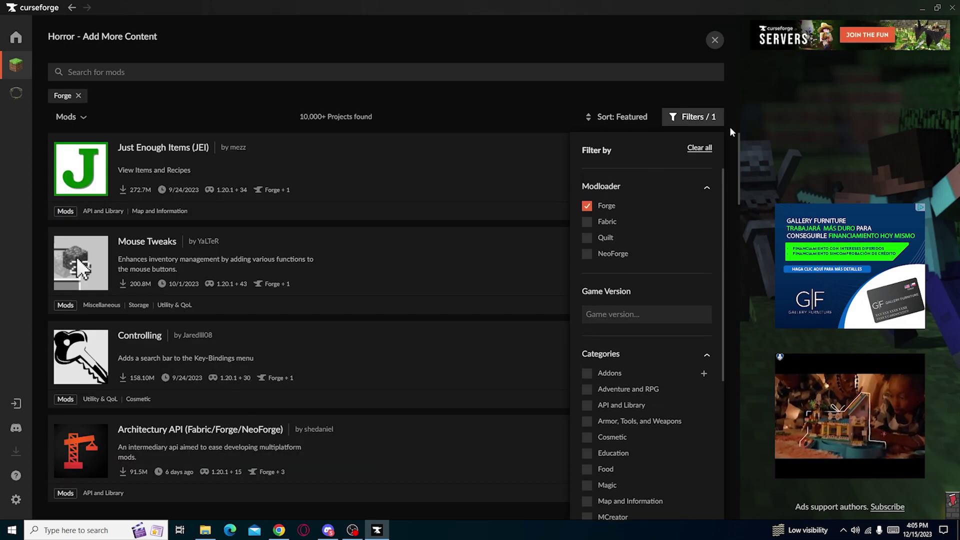
click(692, 120)
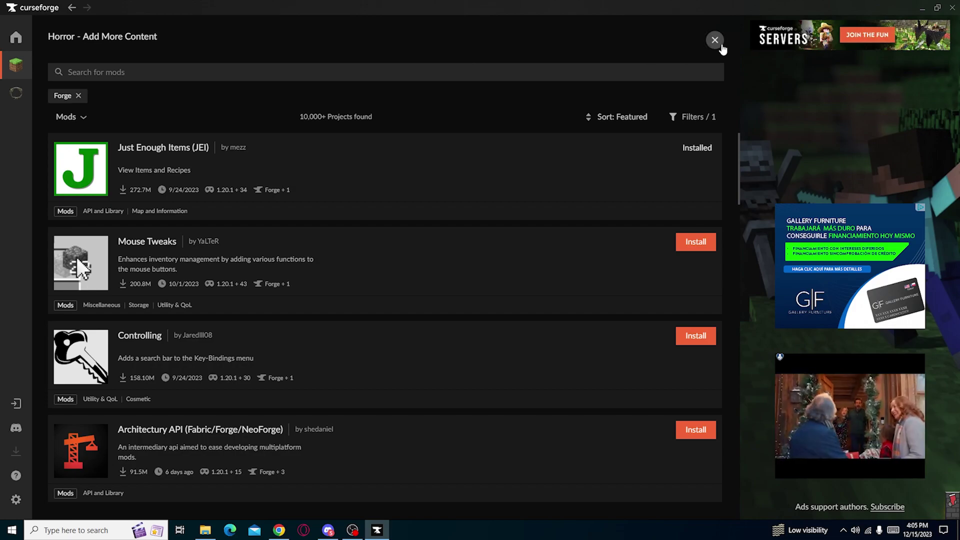
Close the Add More Content browser to get back to Horror's 9-mod list.
click(715, 40)
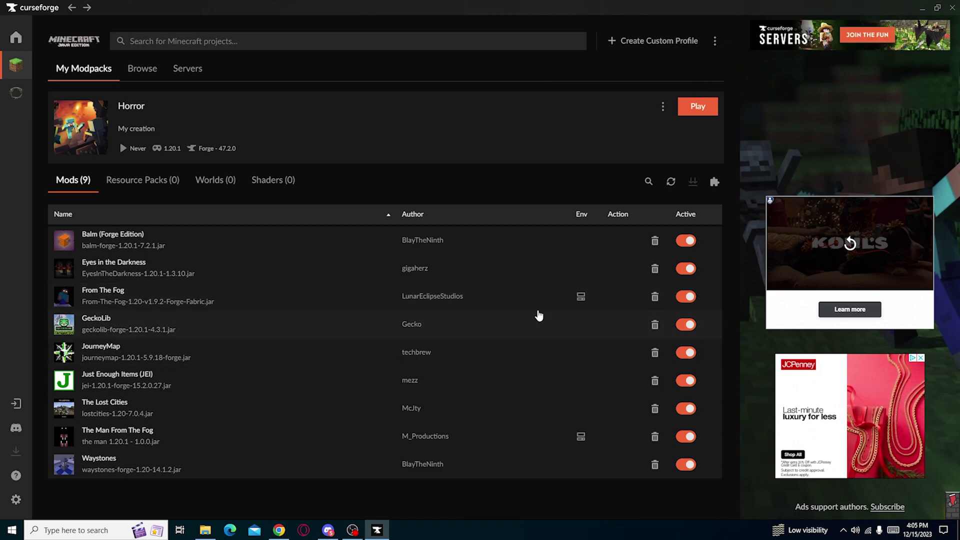
Install the Xray Ultimate resource pack on Horror, then delete it again.
click(143, 180)
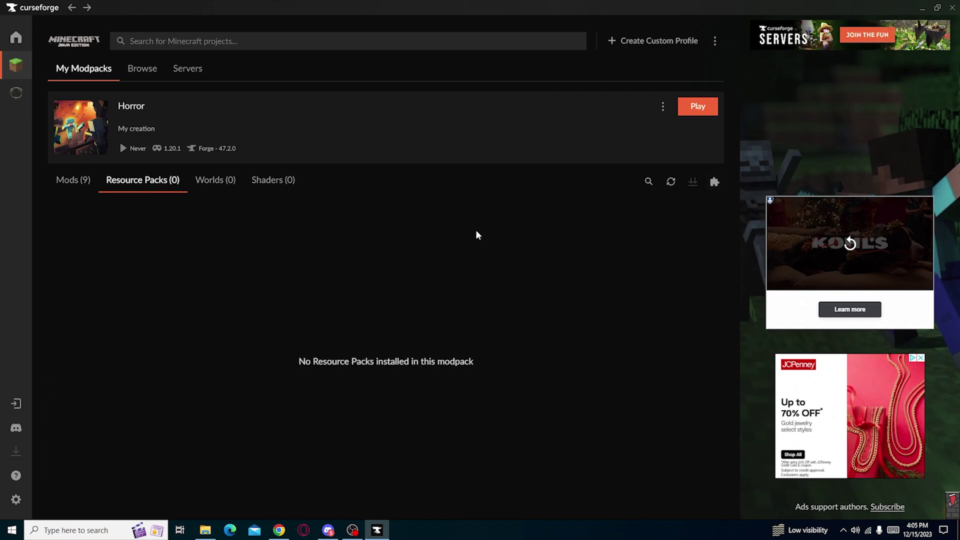
click(714, 183)
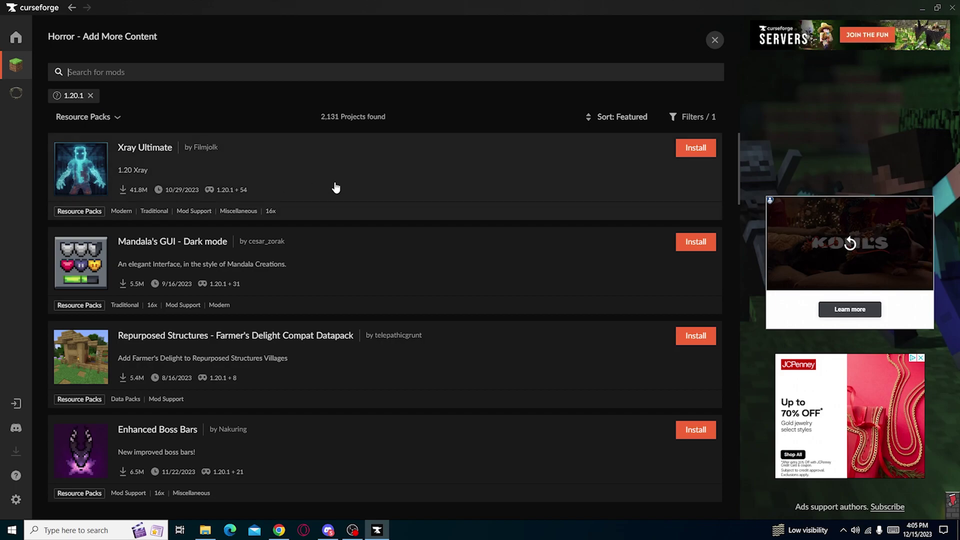
click(708, 153)
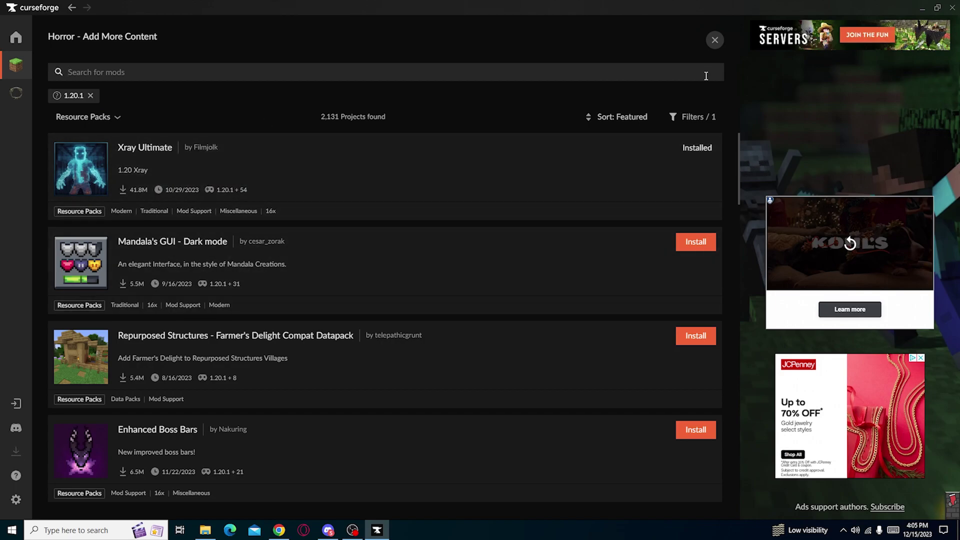
click(714, 40)
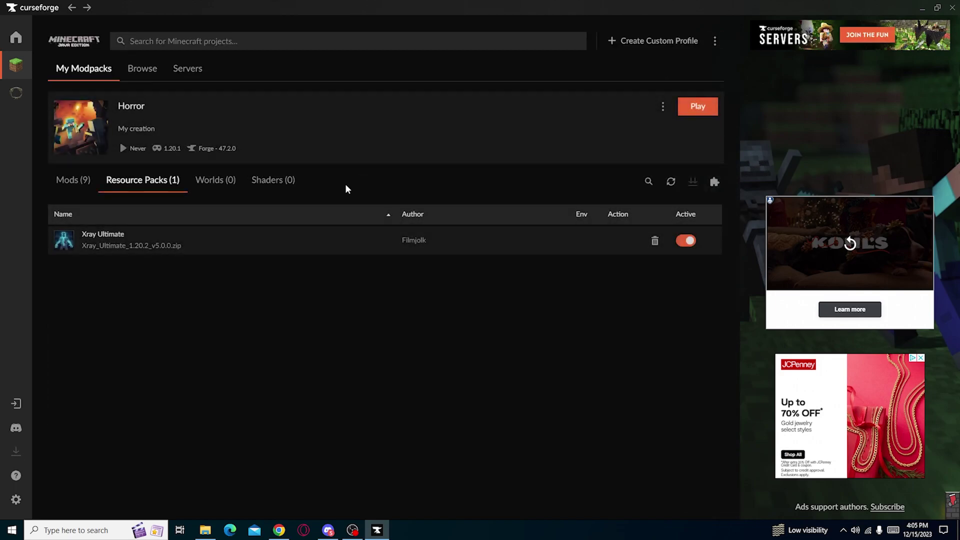
click(653, 245)
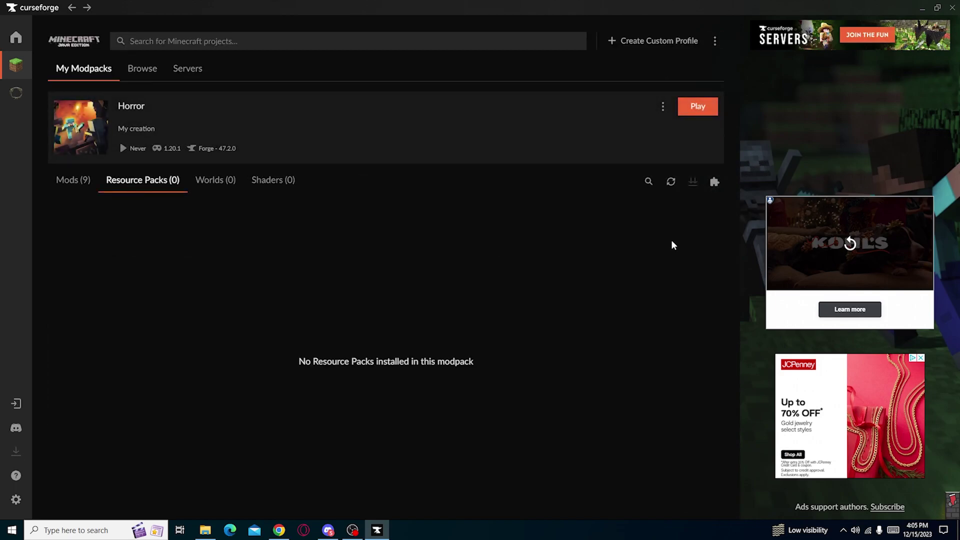
Check the Shaders and Worlds tabs, browse worlds without adding any, and return to Resource Packs.
click(278, 187)
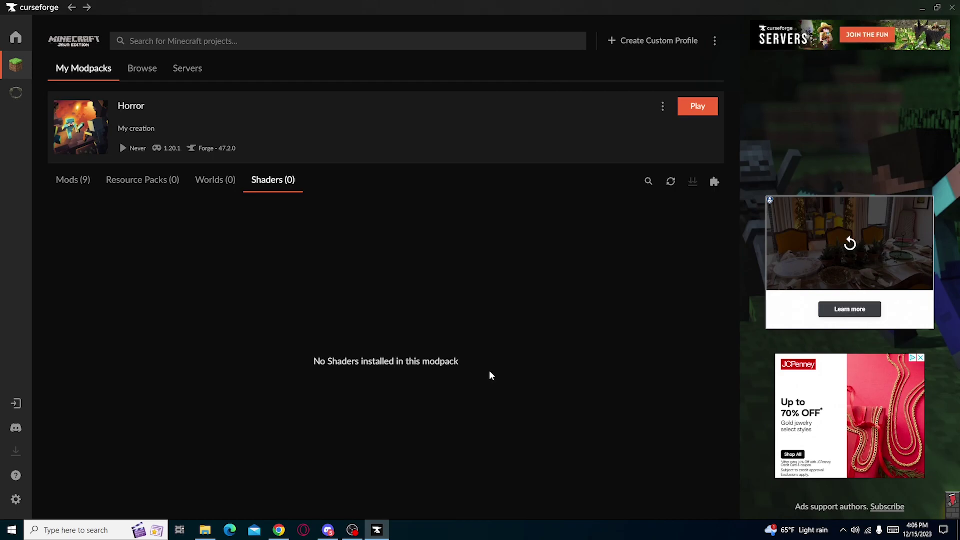
click(229, 183)
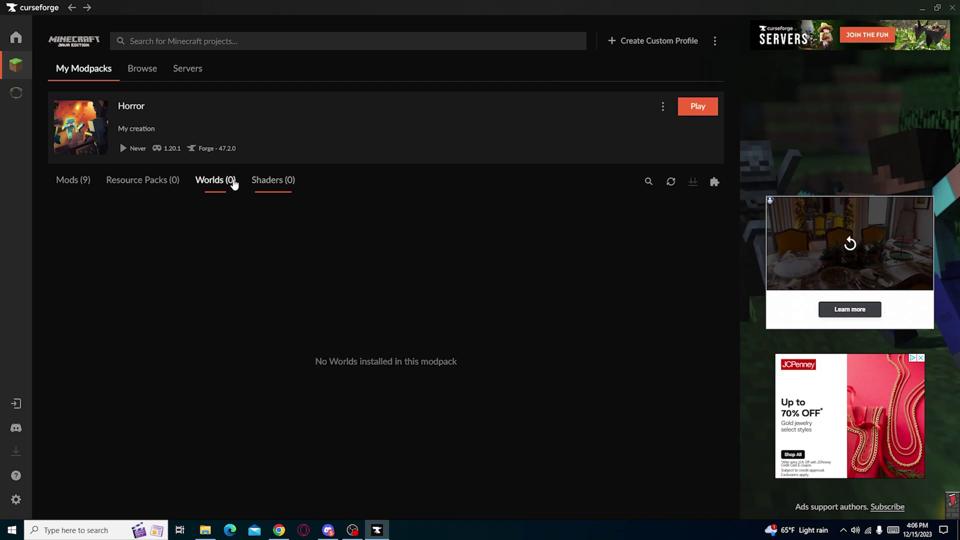
click(716, 184)
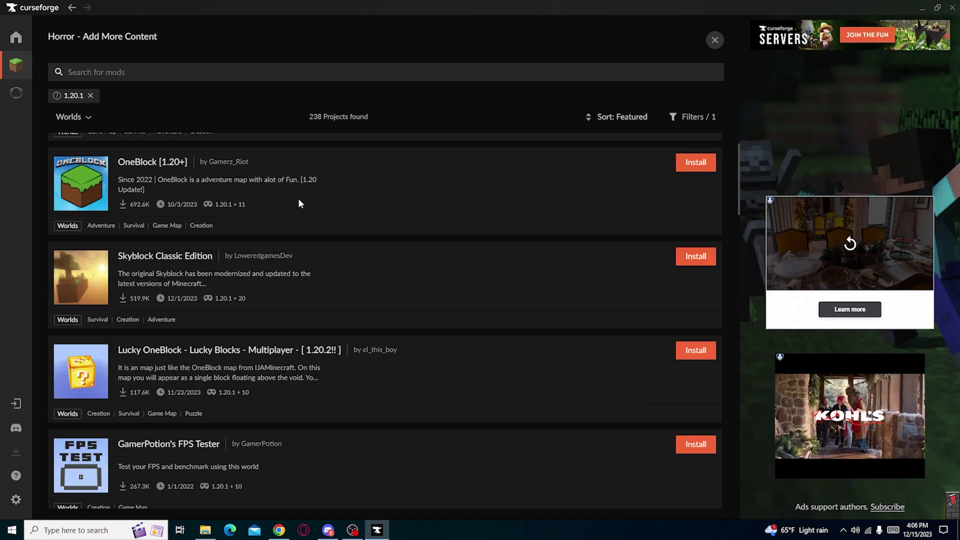
scroll(298, 225, down, 3)
scroll(350, 428, up, 1)
scroll(350, 428, up, 4)
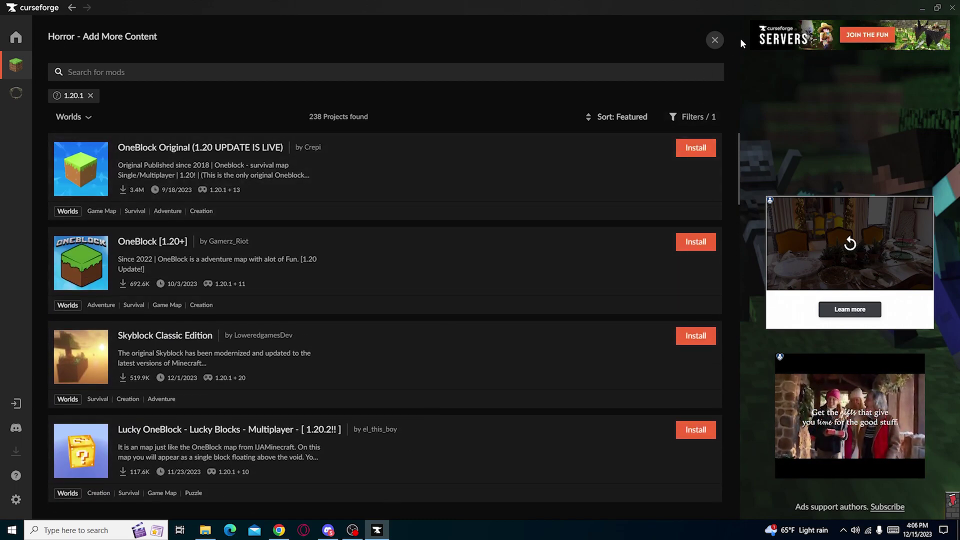
click(715, 39)
click(145, 184)
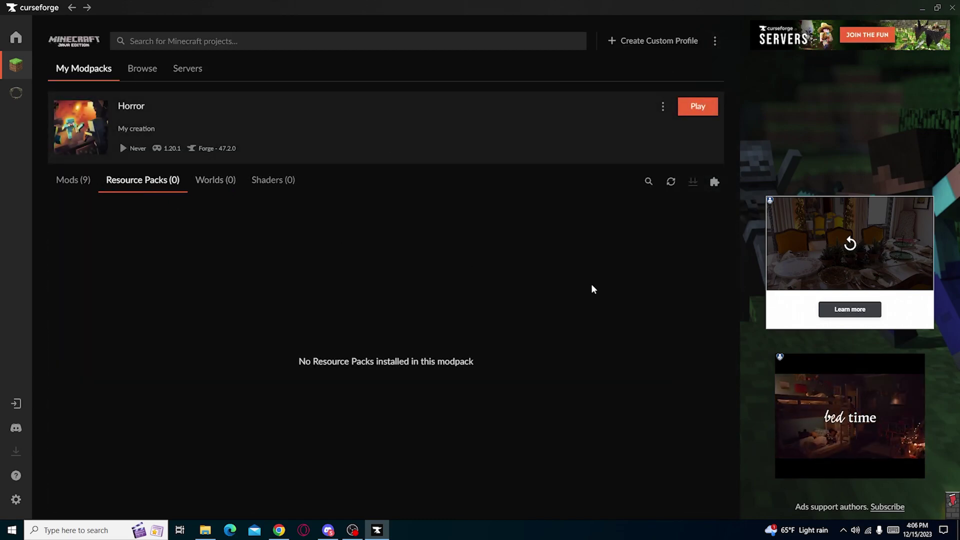
Look through the Horror profile's 45 installed mods, then launch the profile with Play.
click(55, 184)
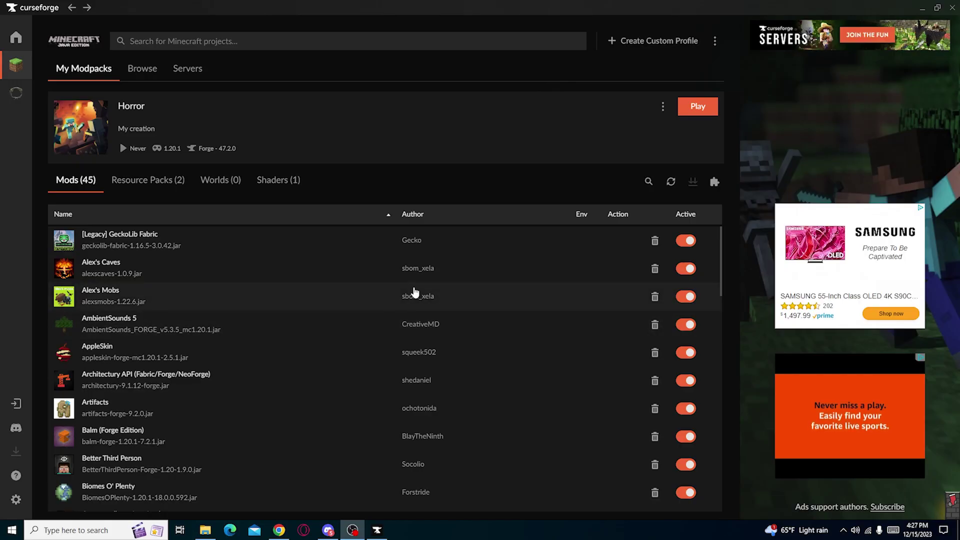
scroll(541, 302, down, 15)
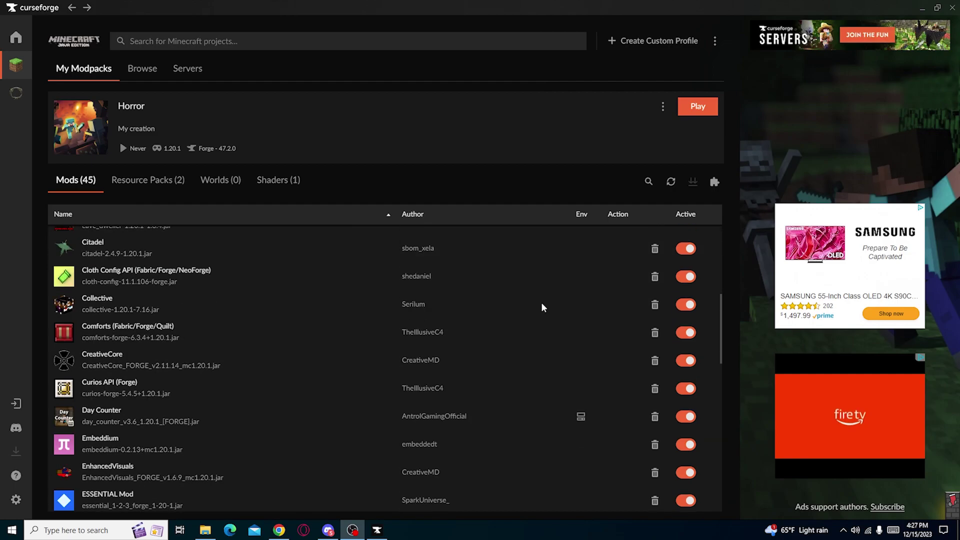
scroll(465, 345, up, 12)
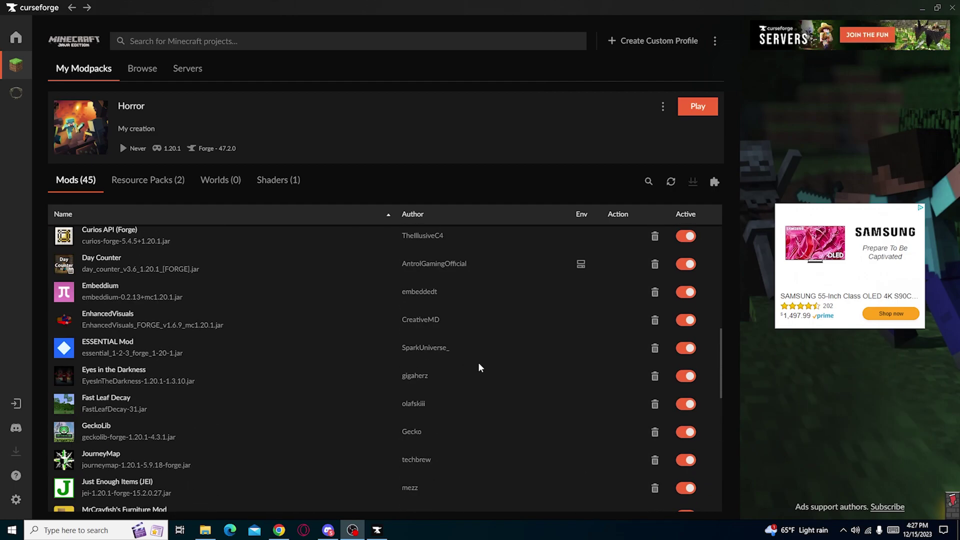
scroll(536, 380, down, 5)
scroll(595, 345, down, 5)
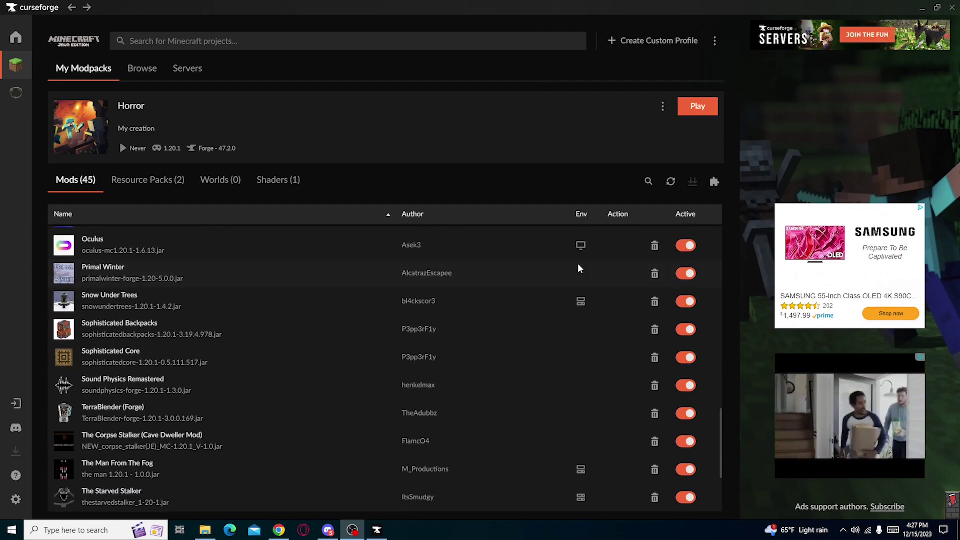
scroll(580, 280, up, 1)
scroll(574, 290, up, 12)
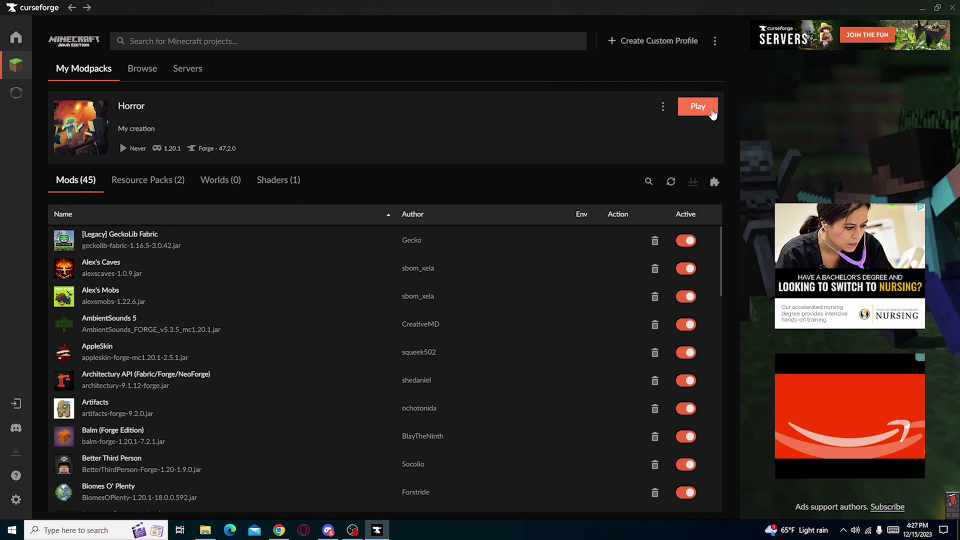
click(696, 107)
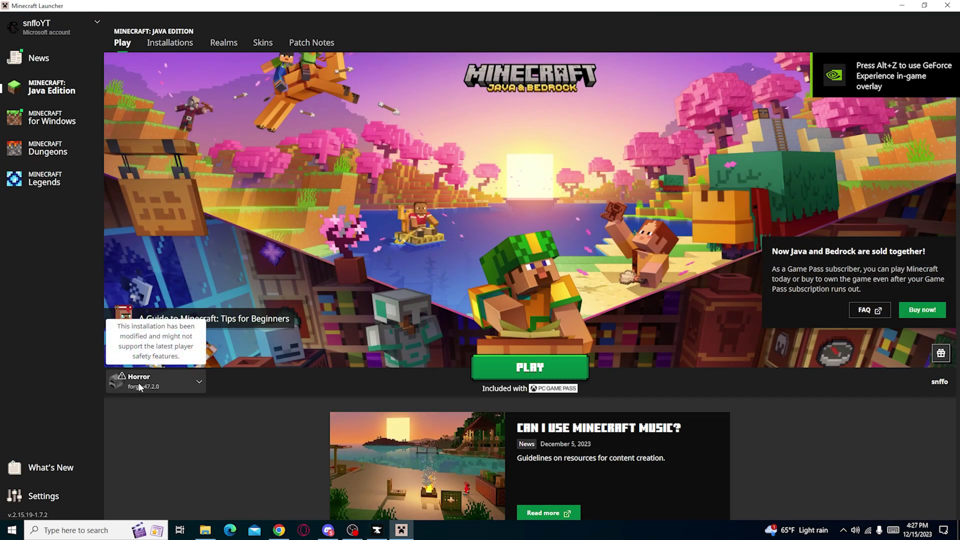
Play the Horror Forge installation after accepting the modified-installation risk warning.
click(482, 367)
click(406, 282)
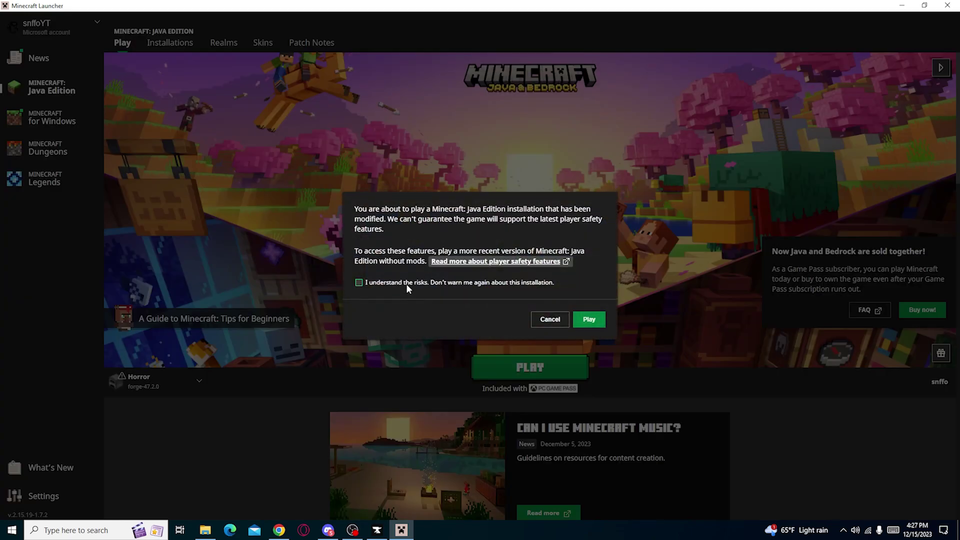
click(589, 320)
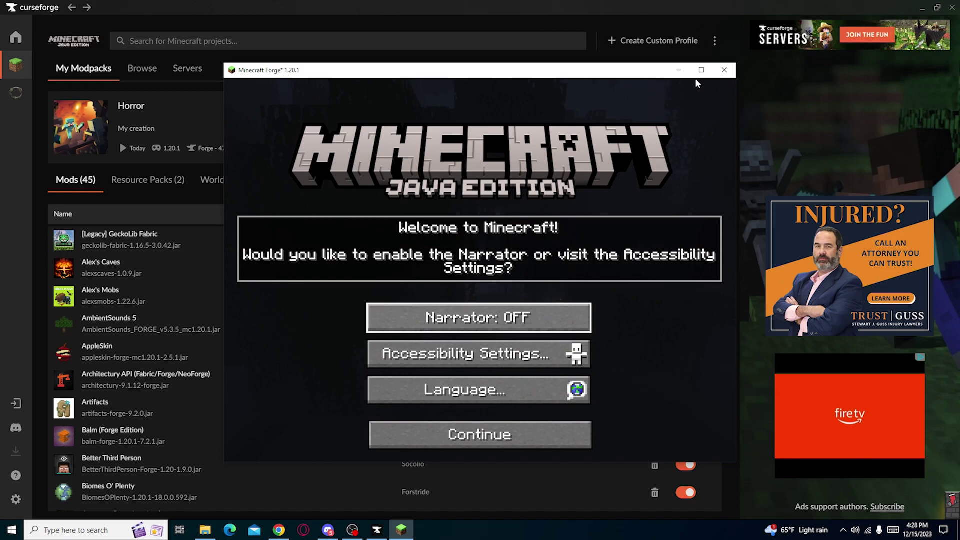
Dismiss the welcome prompt, maximize the Forge window and load into the snowy world.
click(498, 433)
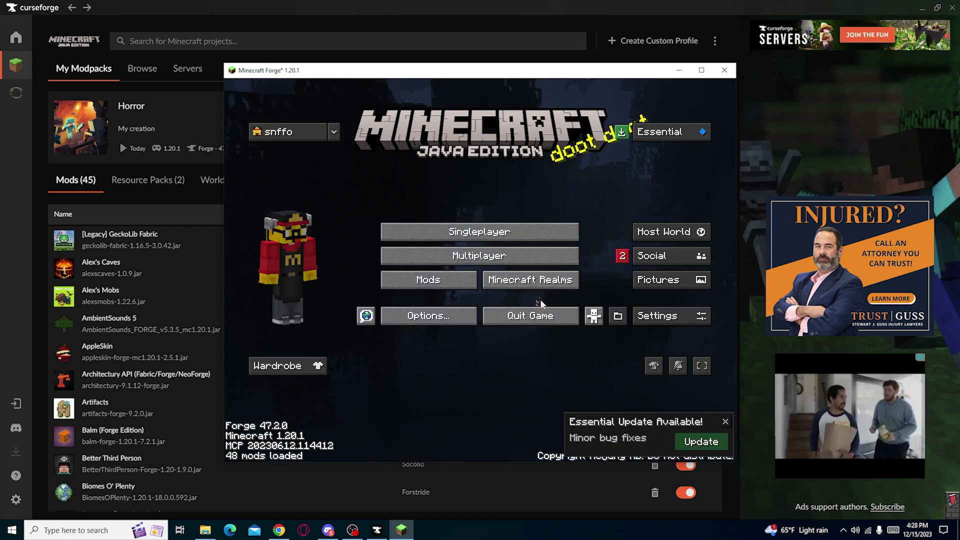
click(701, 70)
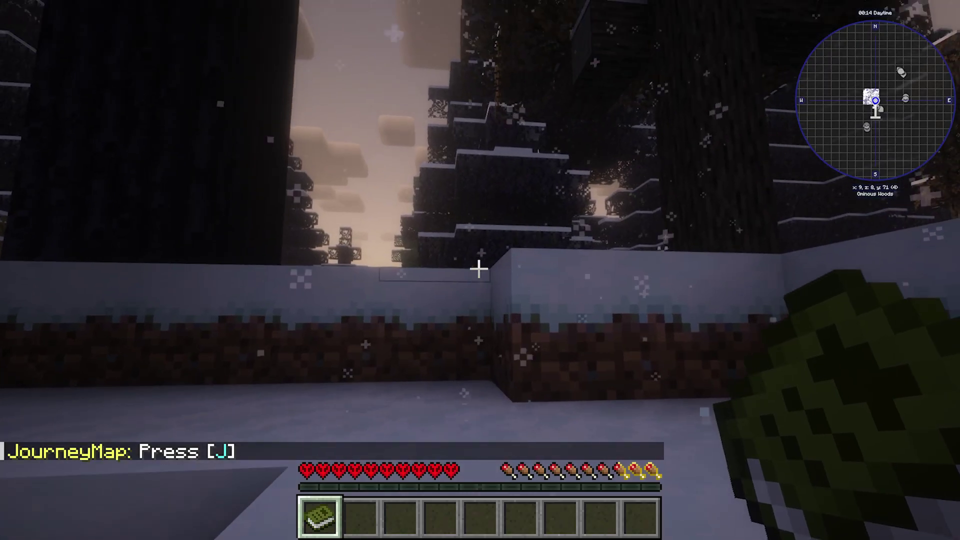
scroll(479, 269, down, 2)
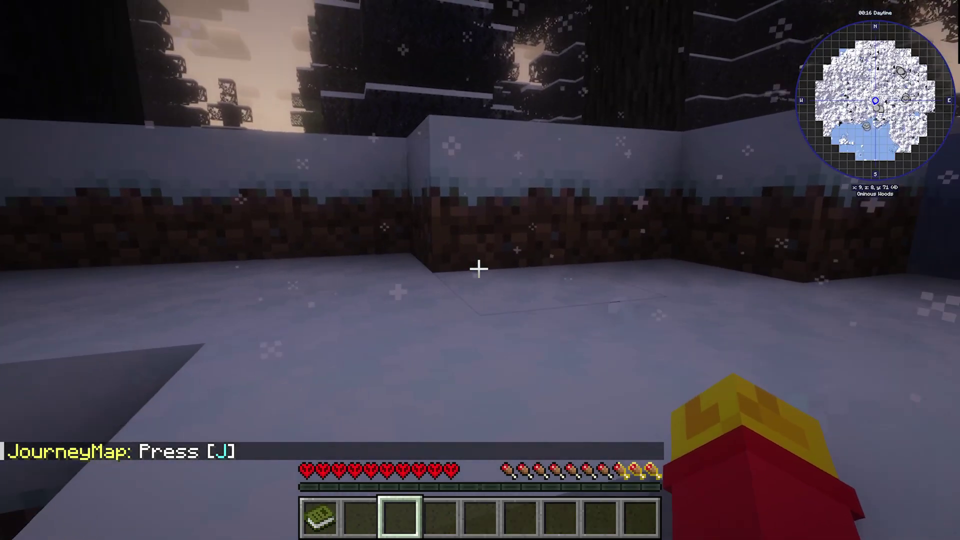
Check Music & Sound (Master Volume 69%, Weather 47%) and return to playing.
key(Escape)
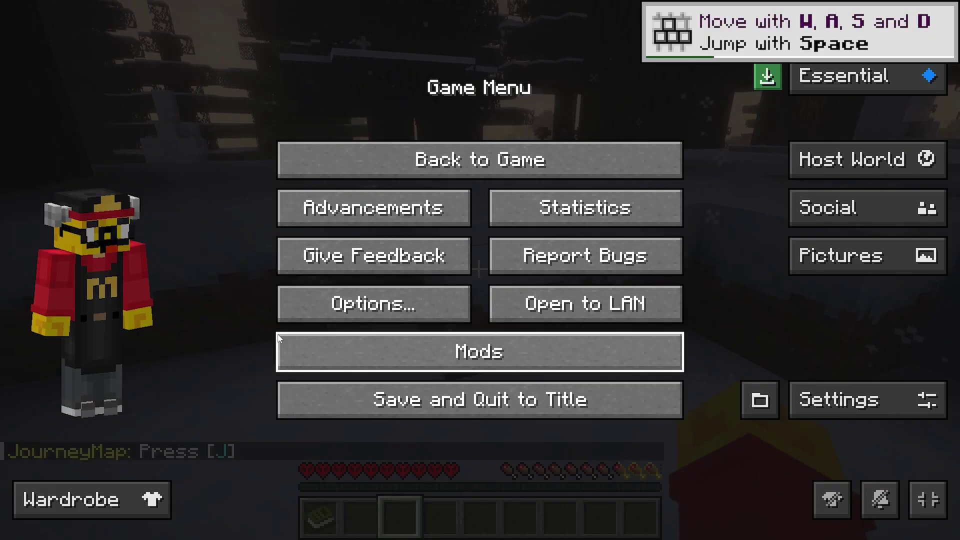
click(419, 310)
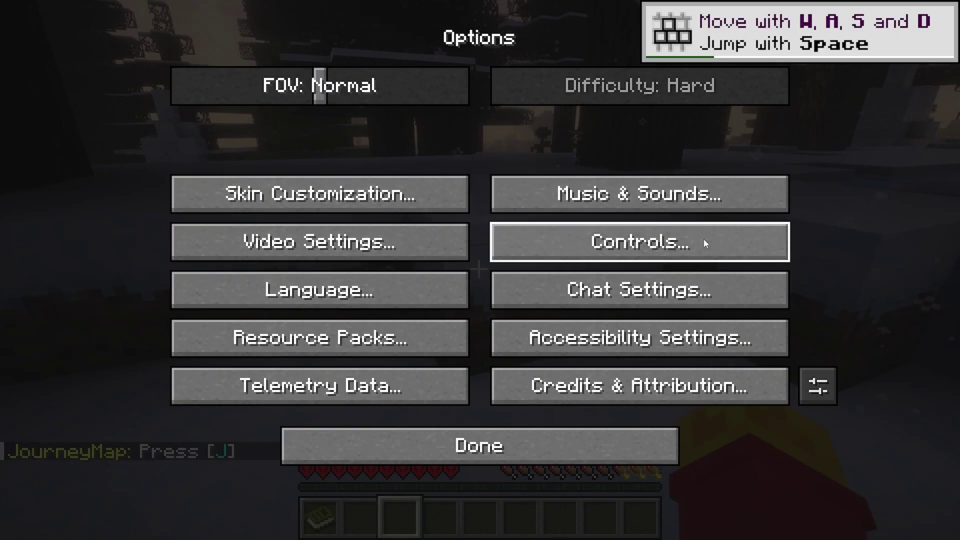
click(649, 185)
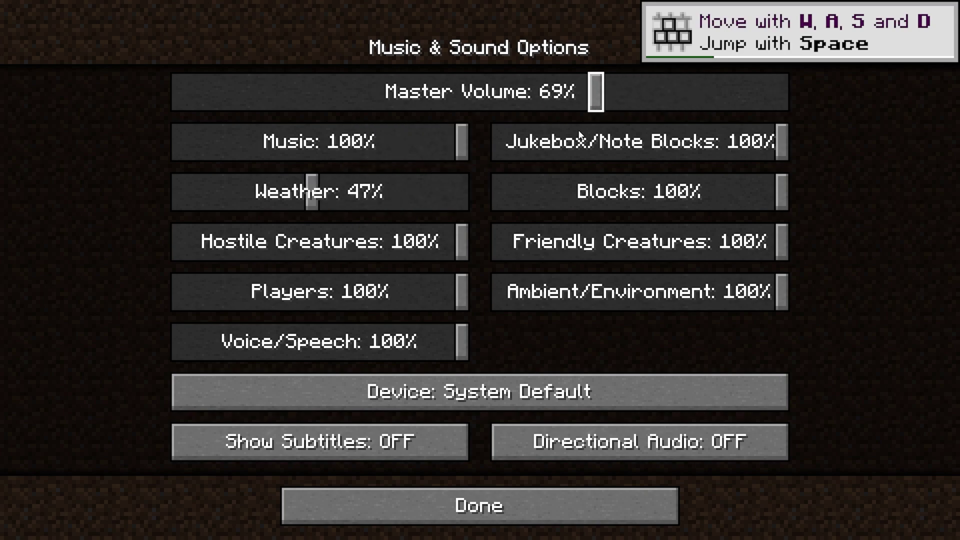
click(503, 505)
click(531, 440)
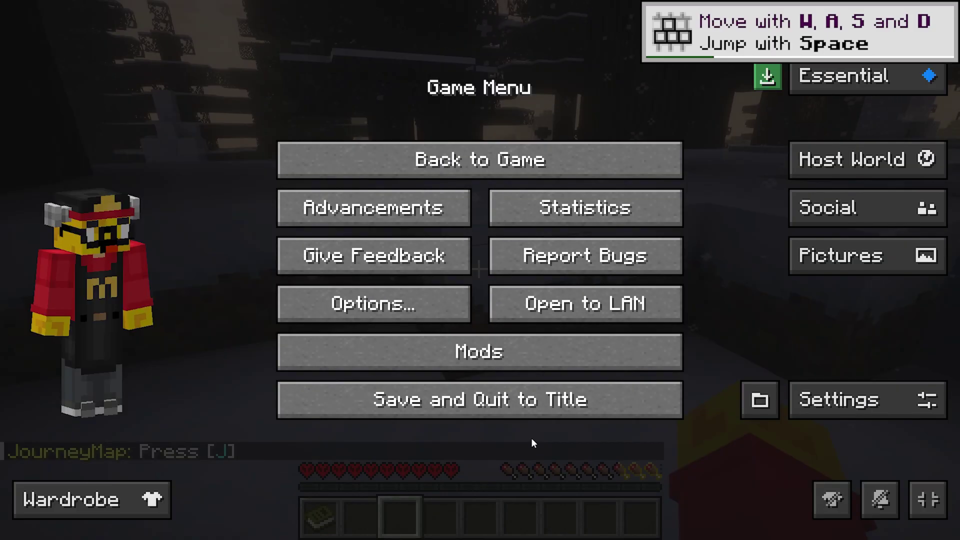
click(550, 159)
Walk through the snowy woods past the frozen pond and pick up a Stone Loose Rock.
key(w)
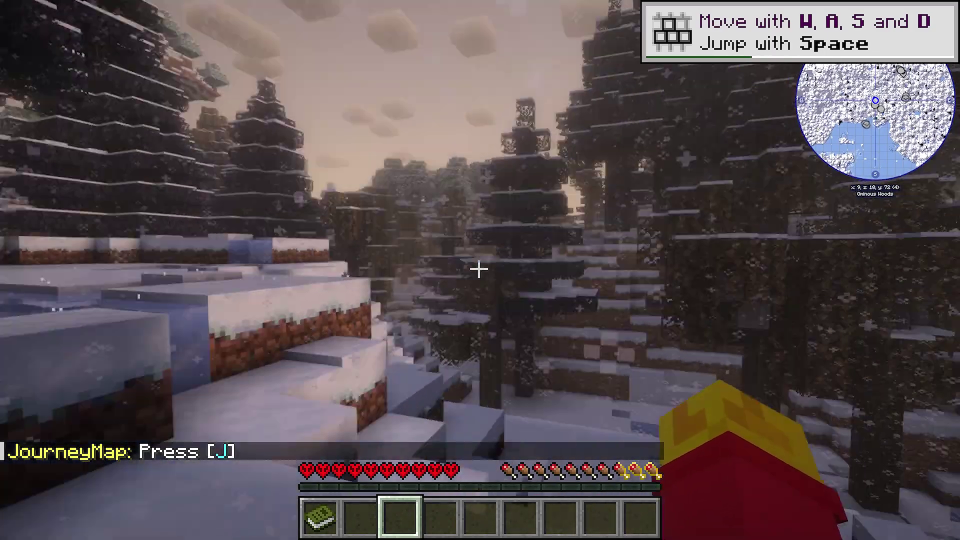
key(w)
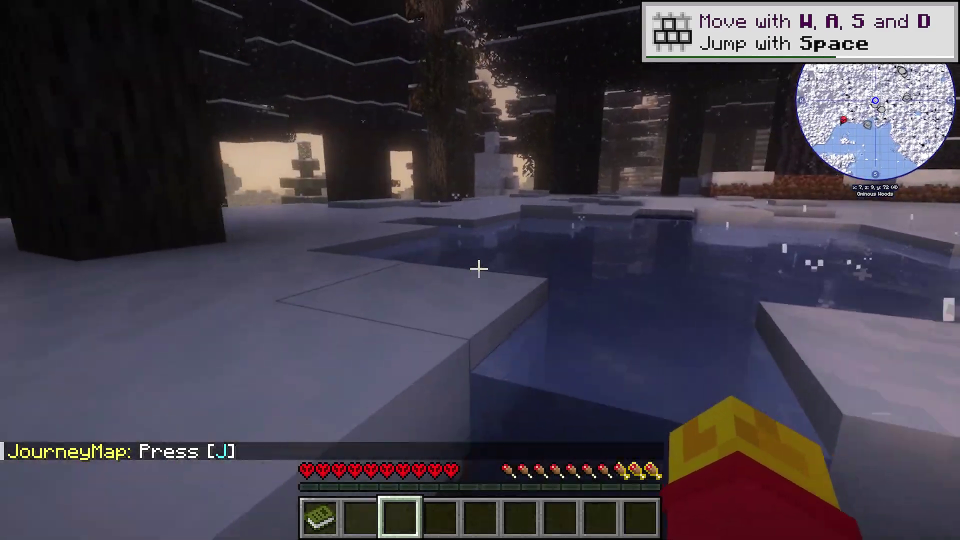
key(w)
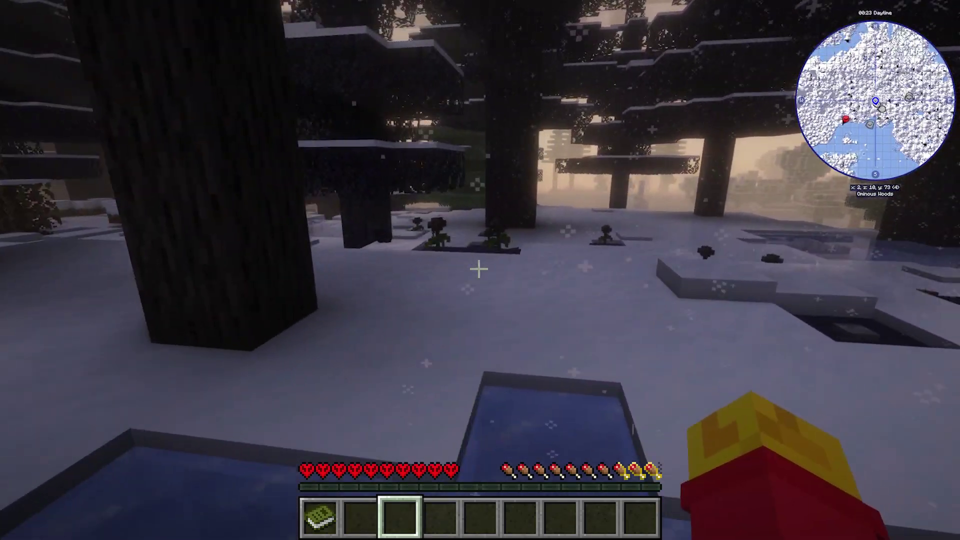
key(w)
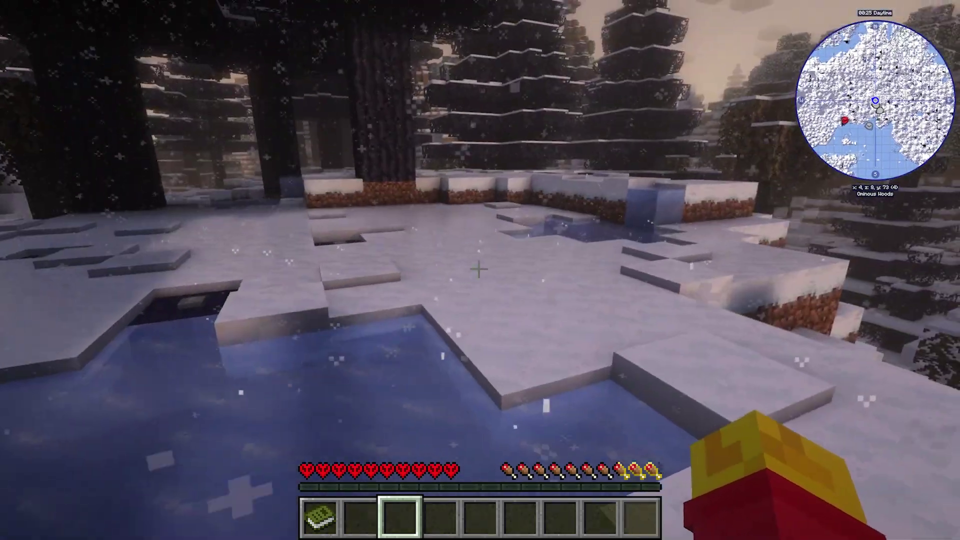
key(w)
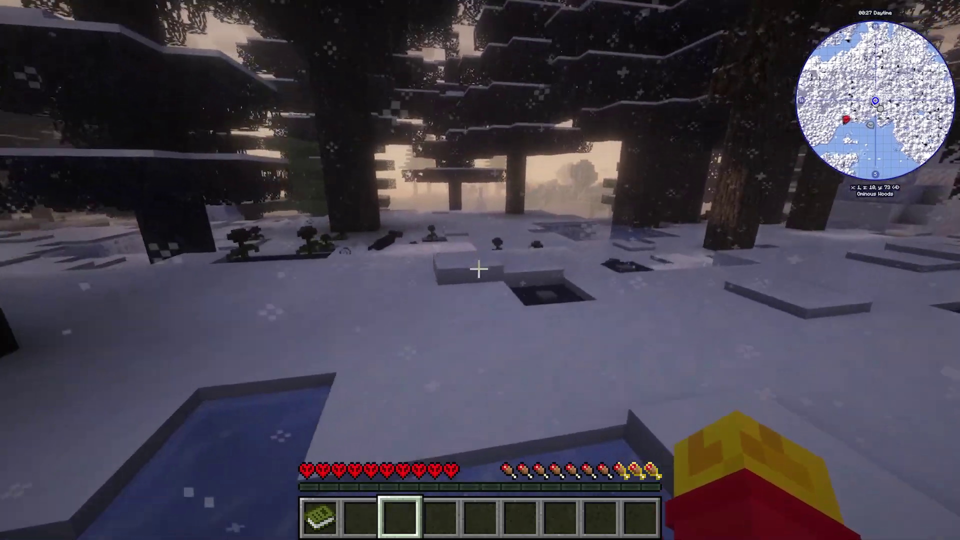
key(w)
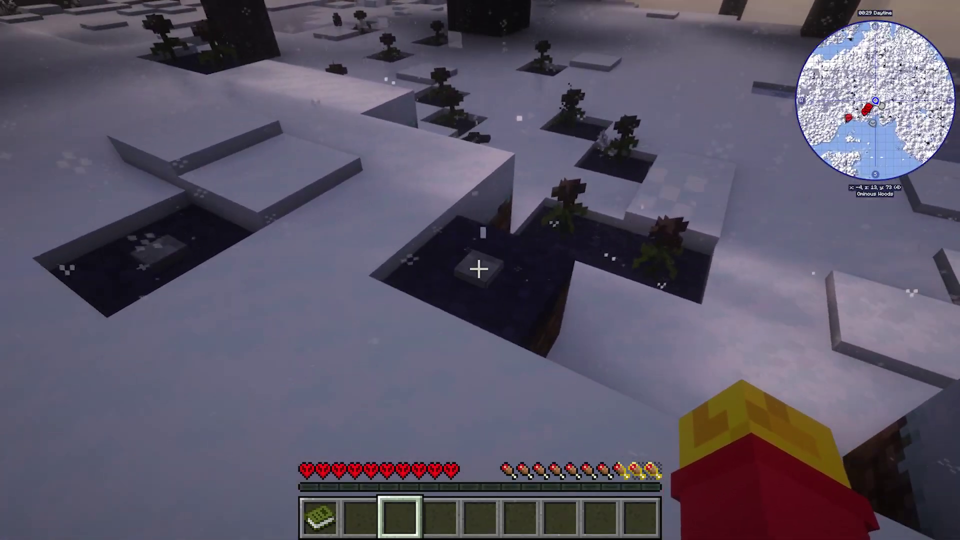
key(w)
scroll(480, 270, up, 1)
scroll(480, 270, down, 1)
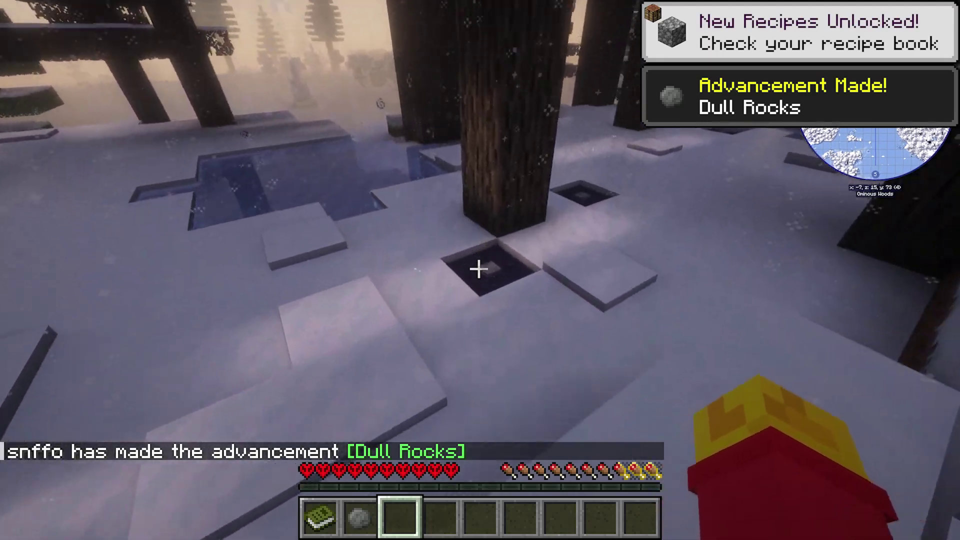
right_click(479, 269)
key(w)
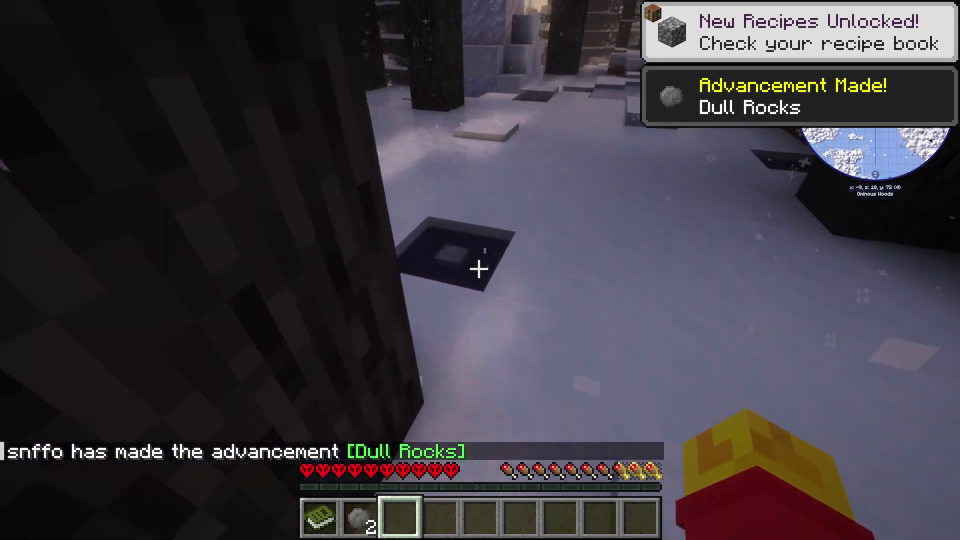
Head back toward the frozen pond and drop off the ledge onto the ice.
key(s)
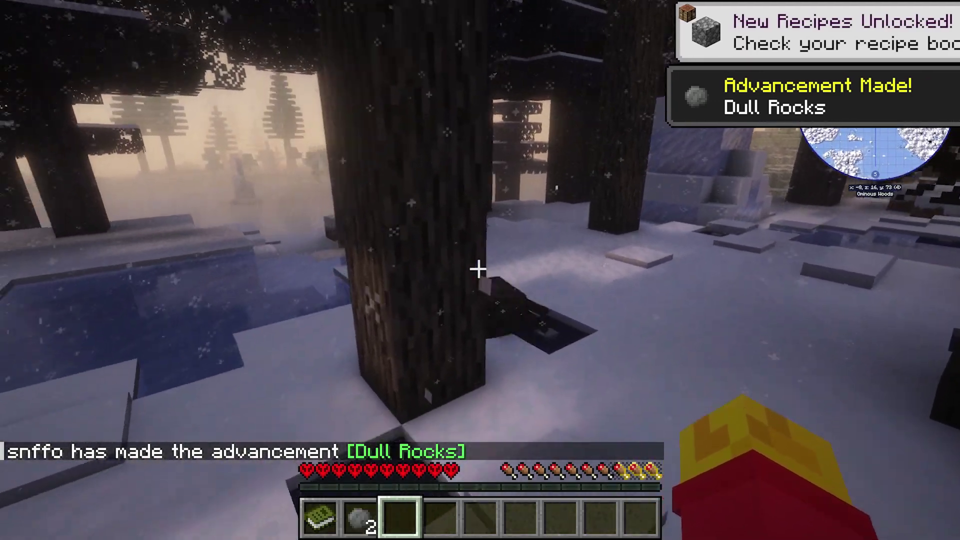
key(w)
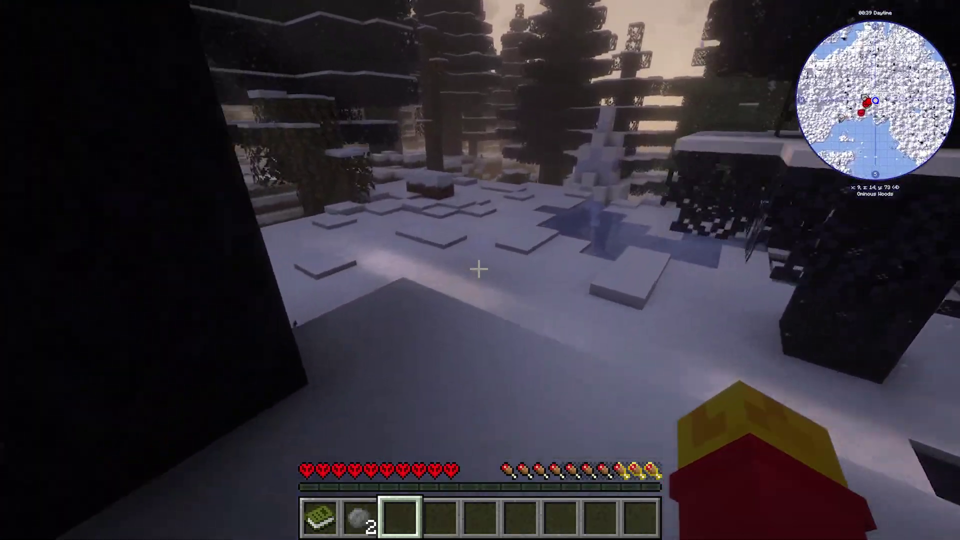
key(w)
key(w)
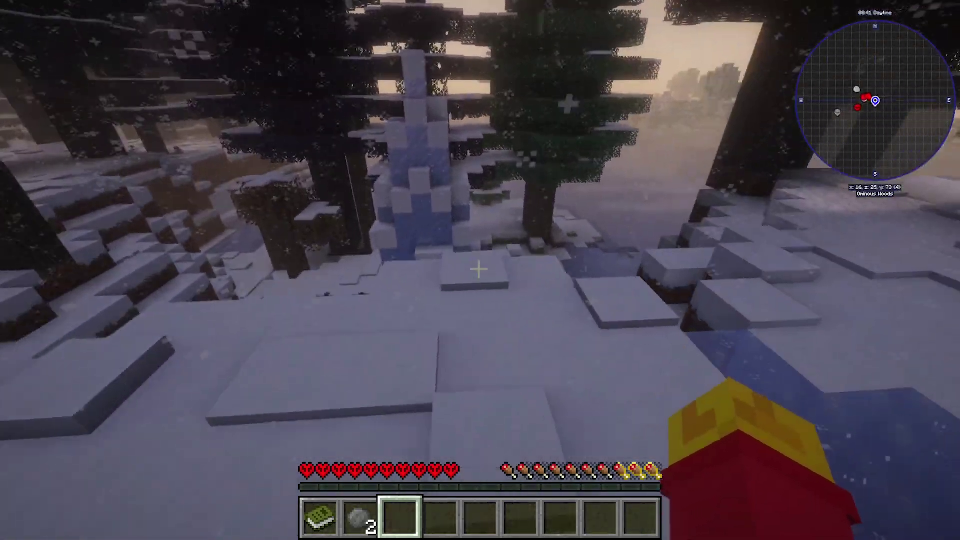
key(w)
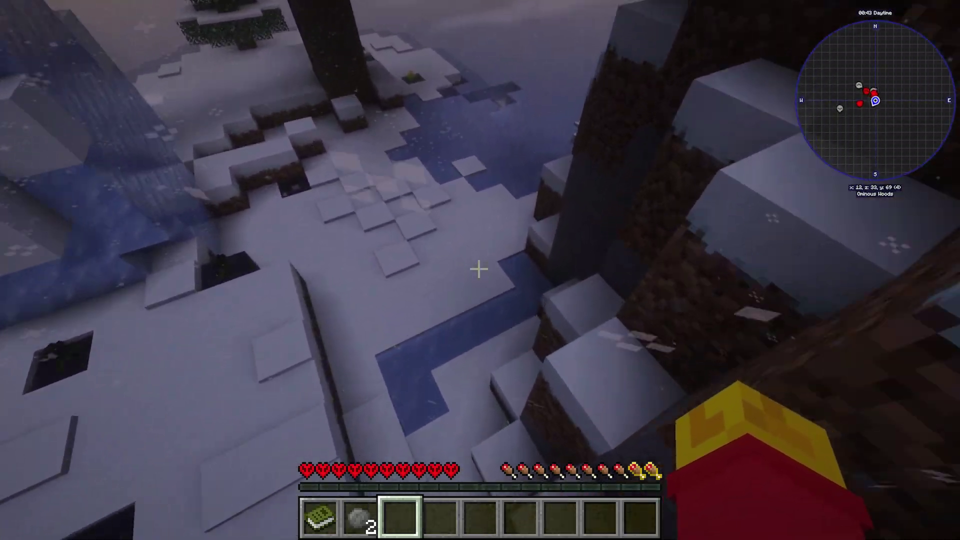
key(w)
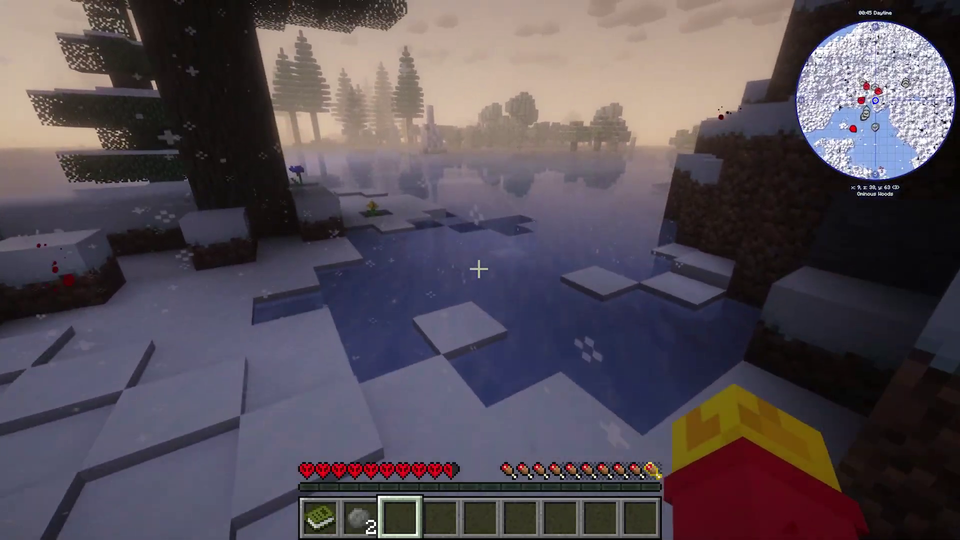
key(w)
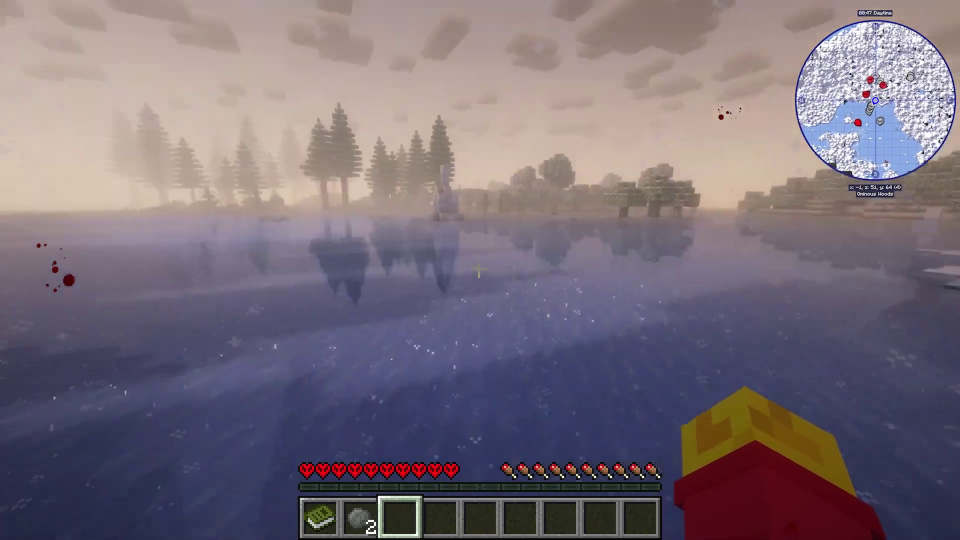
Cross the frozen lake and travel along the frozen river by the Coniferous Forest.
key(w)
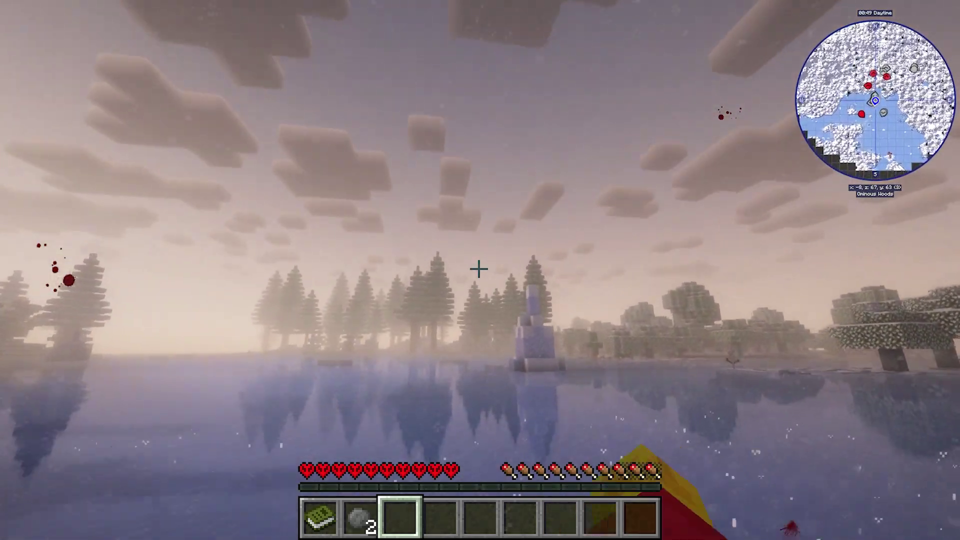
key(w)
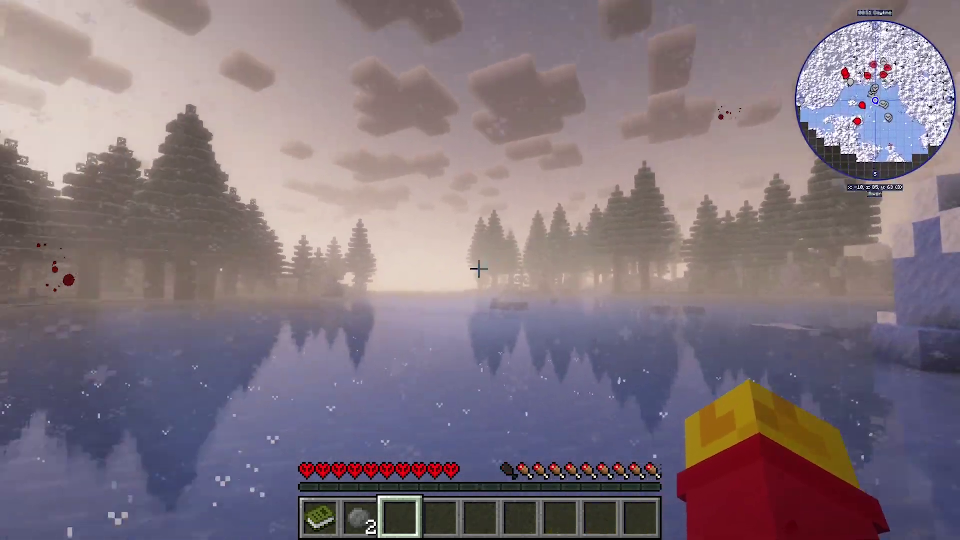
key(w)
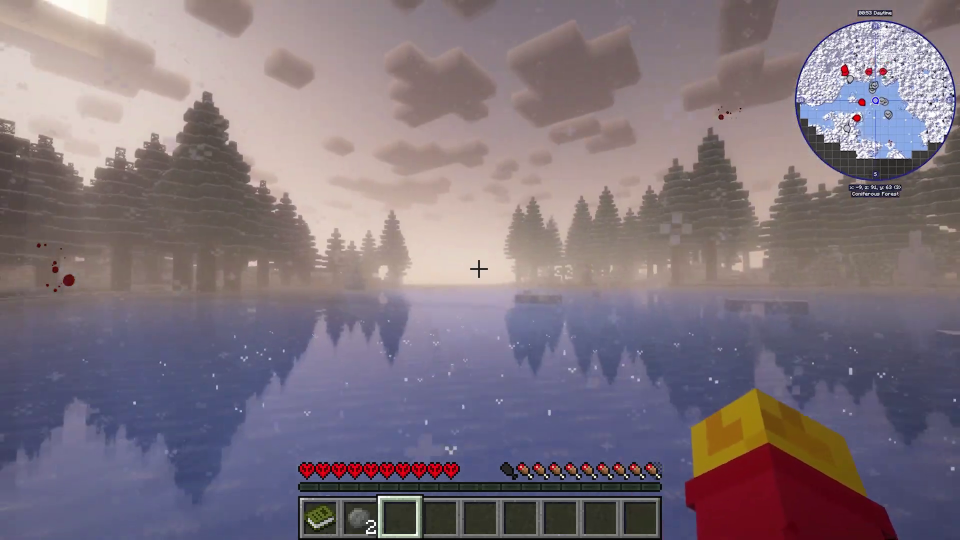
key(w)
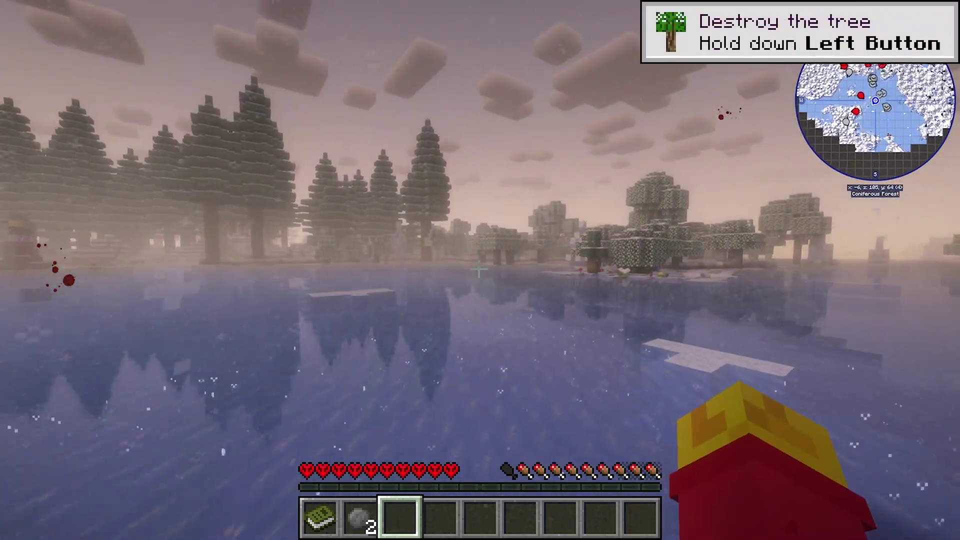
key(w)
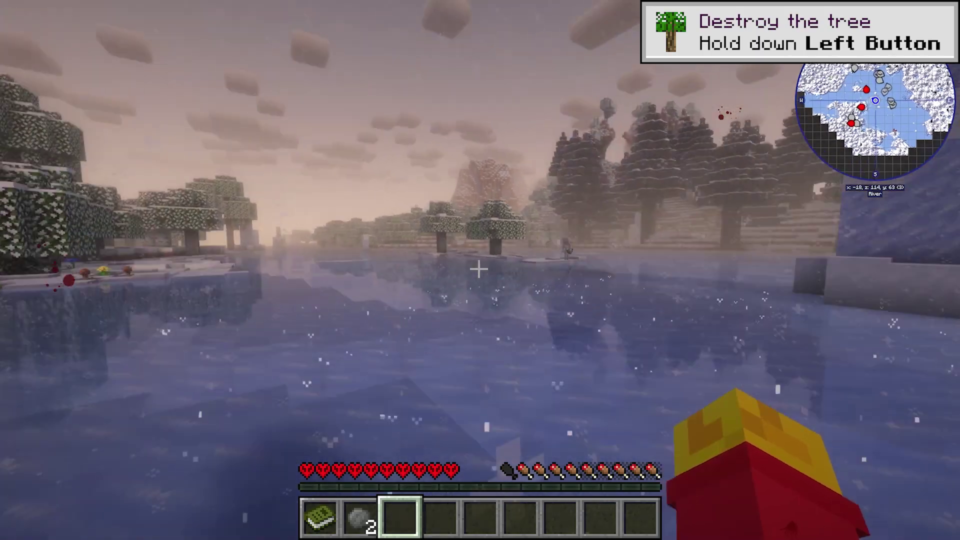
key(w)
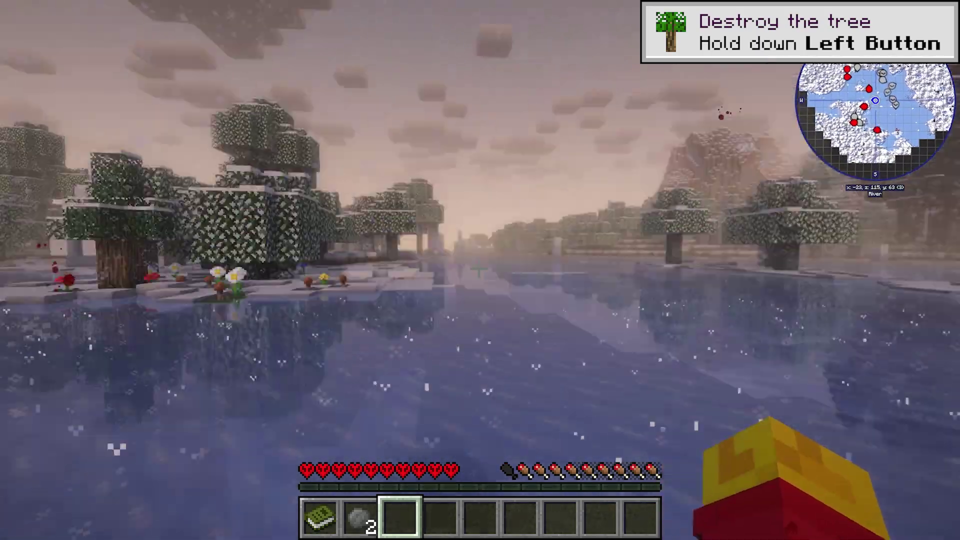
key(w)
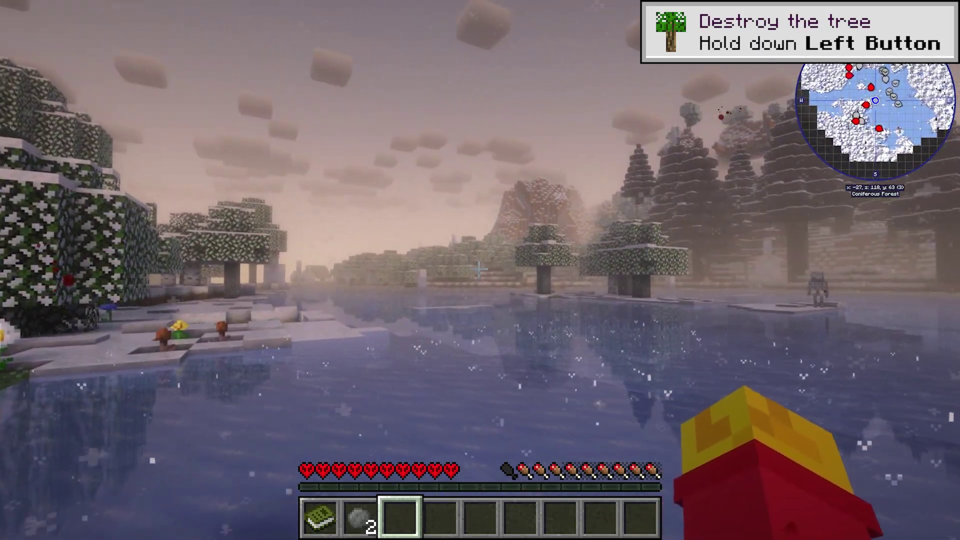
key(w)
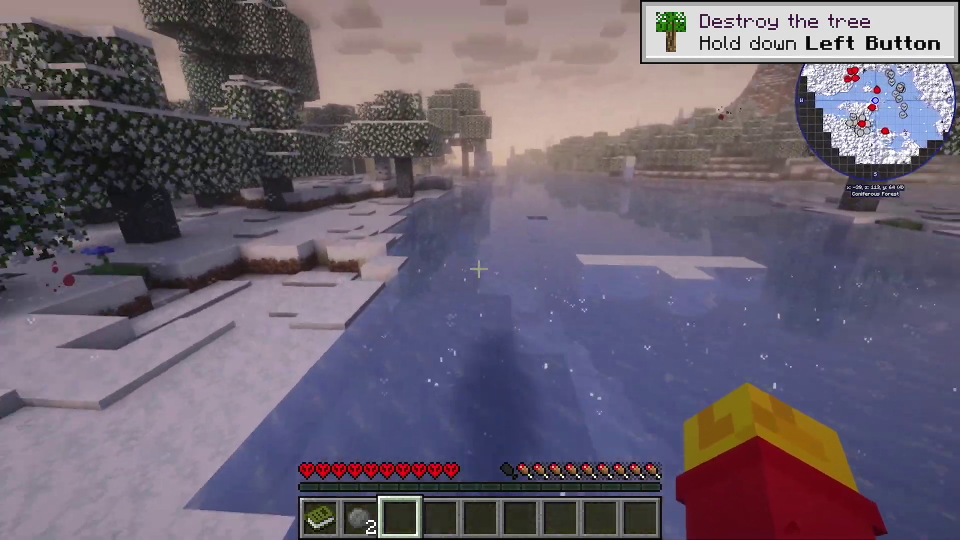
key(w)
Select the Stone Loose Rock in the hotbar and walk up to the snowy tree by the lake.
key(2)
key(w)
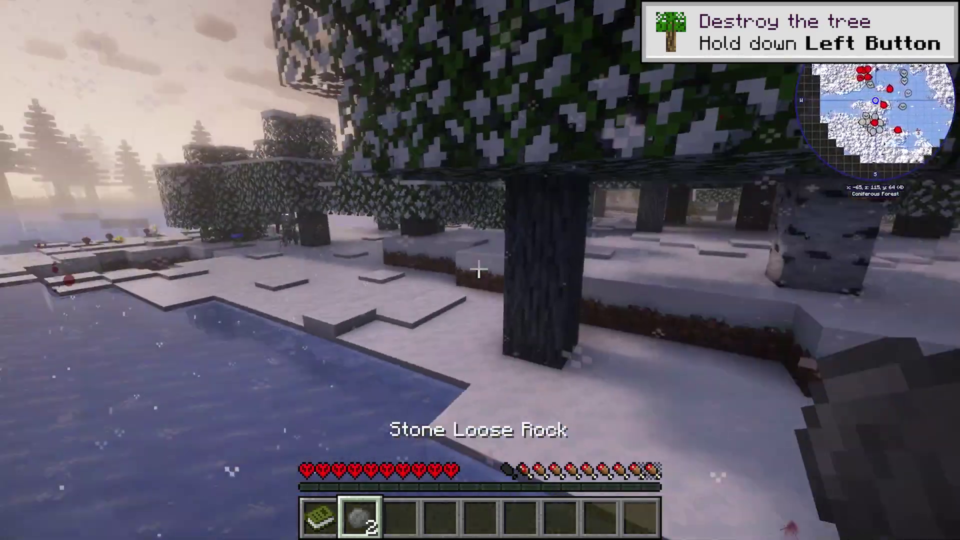
key(w)
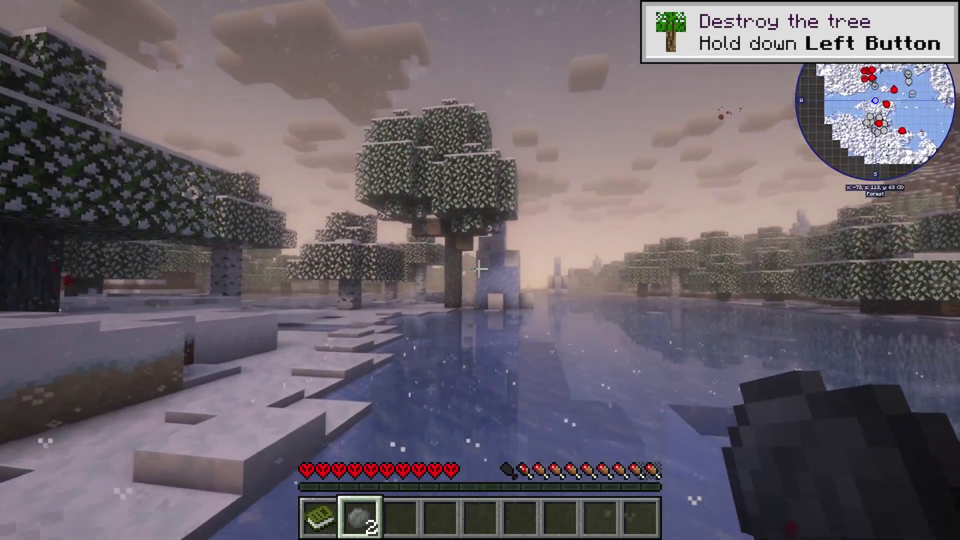
key(3)
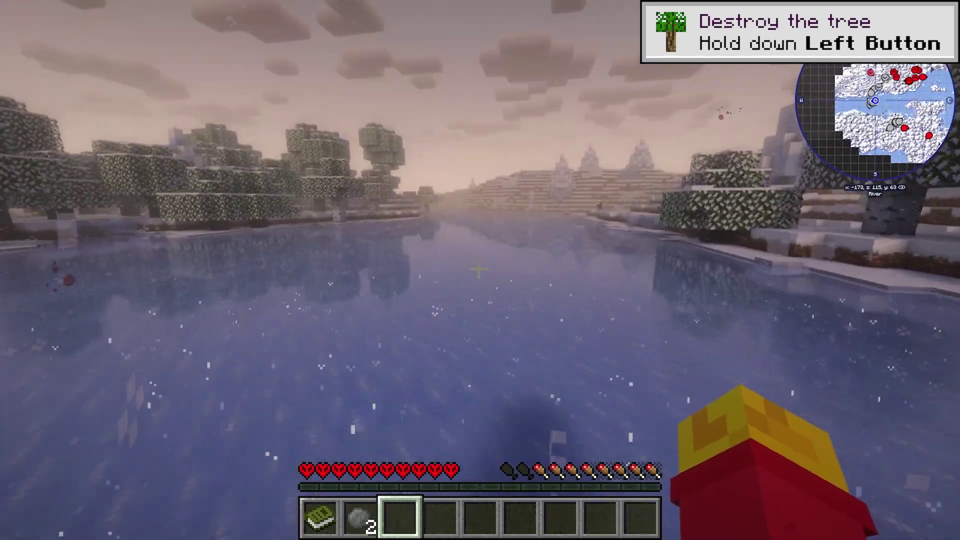
key(w)
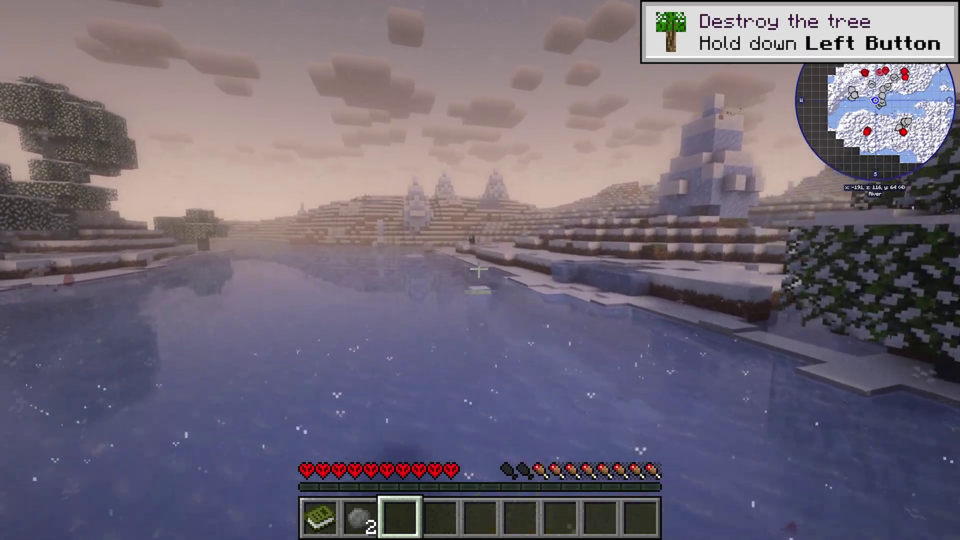
key(w)
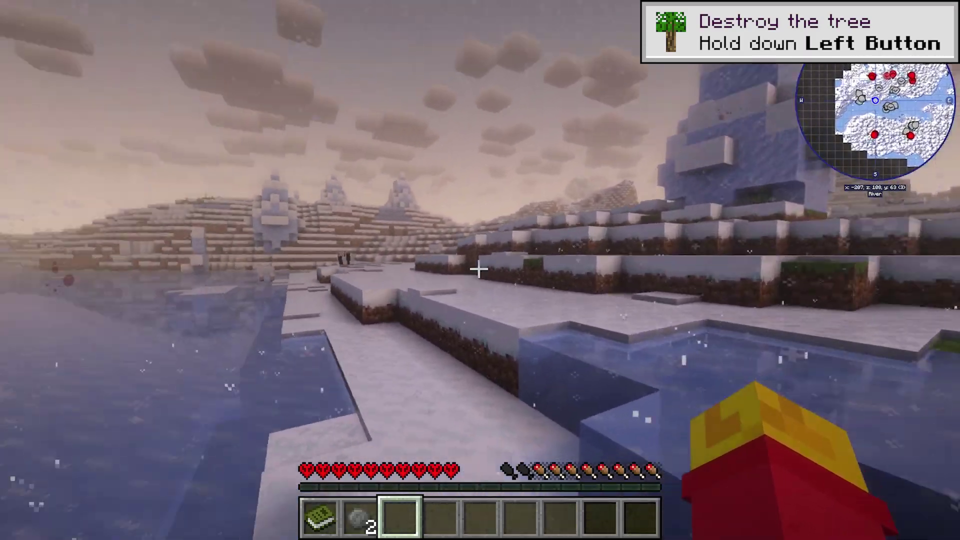
key(w)
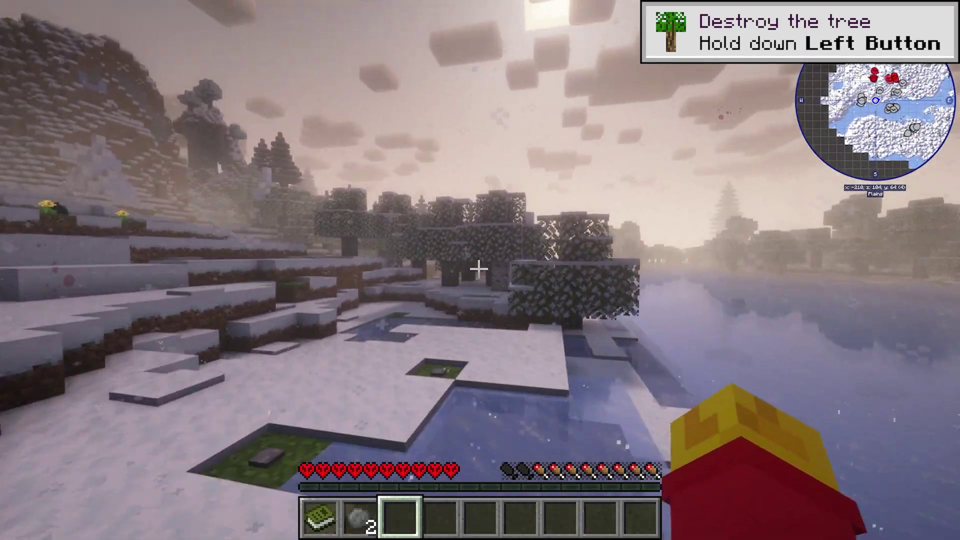
key(2)
key(w)
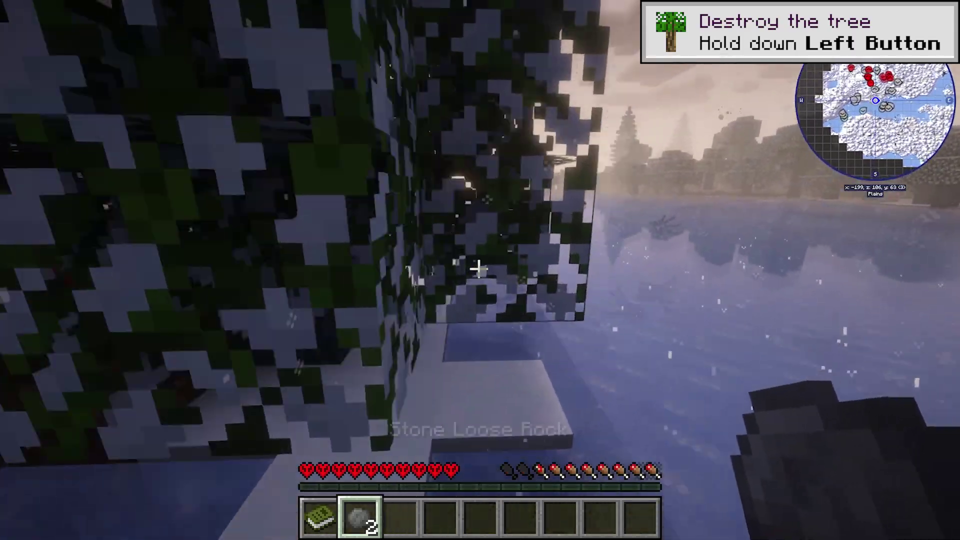
Cross the snowy plains, climbing out of the powder snow toward the ridge, until the creeper explodes.
key(w)
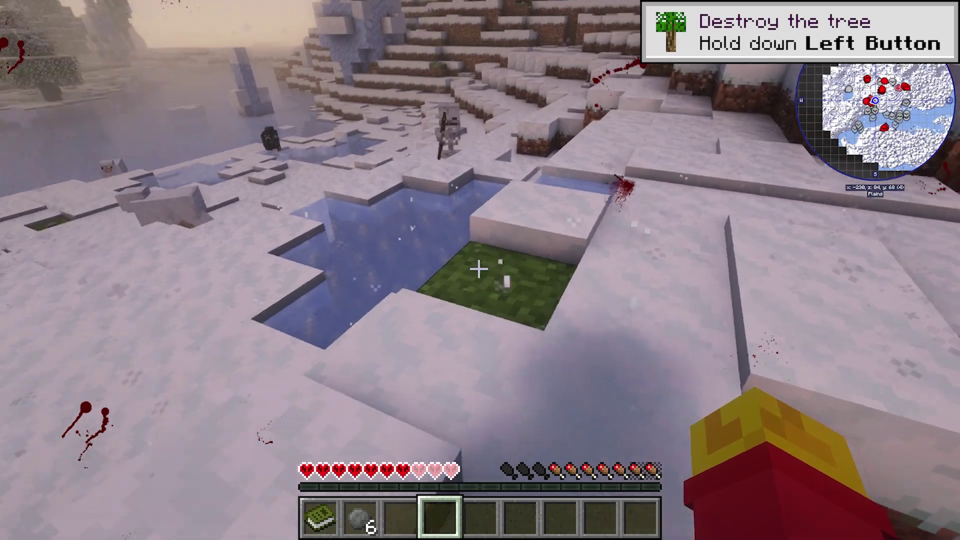
key(w)
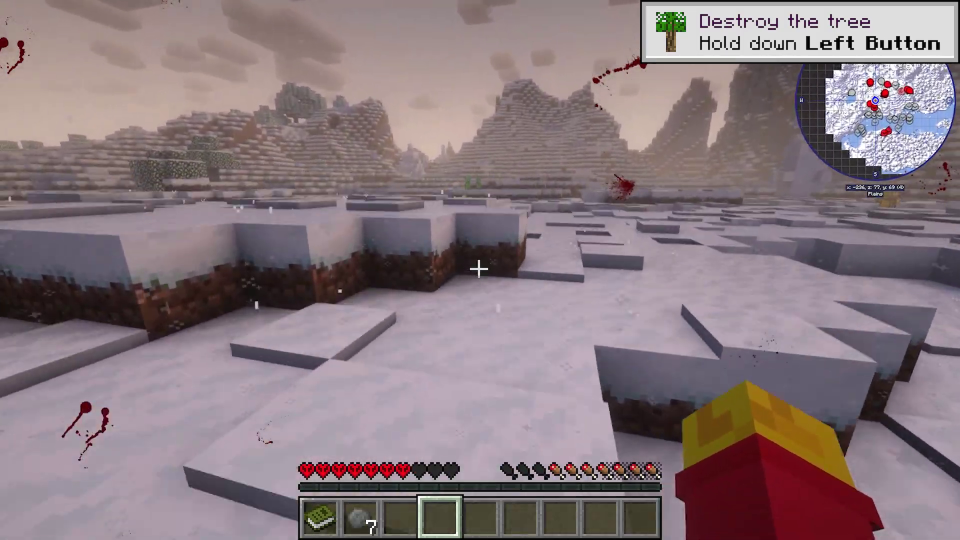
key(w)
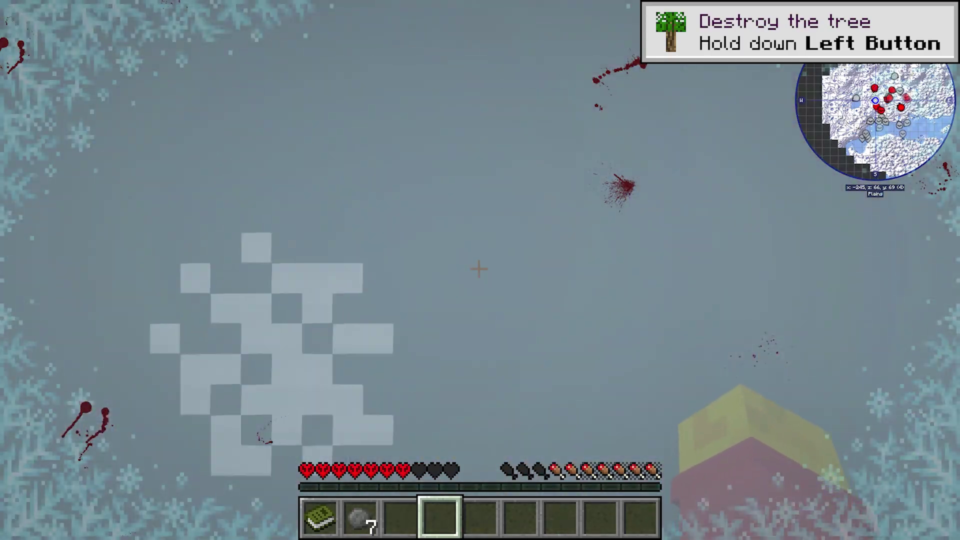
key(w)
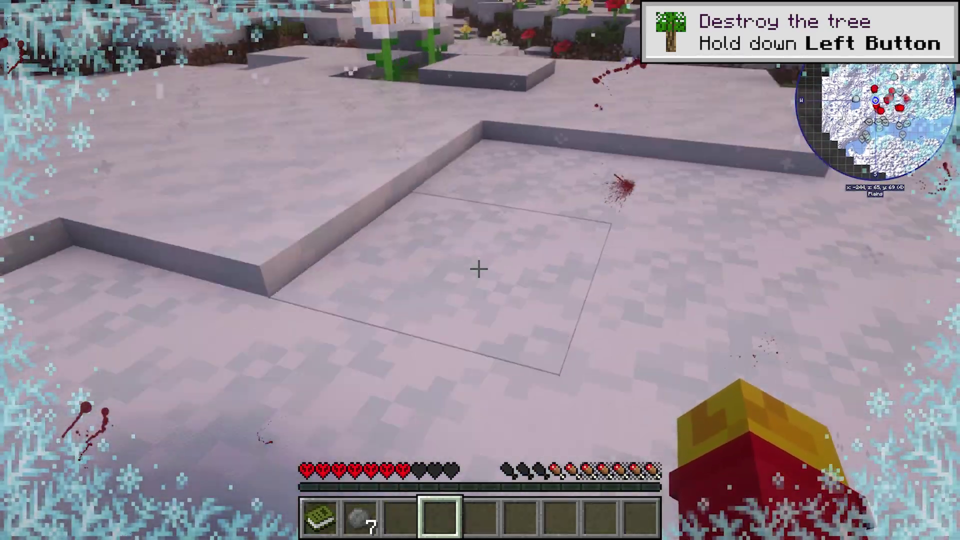
key(w)
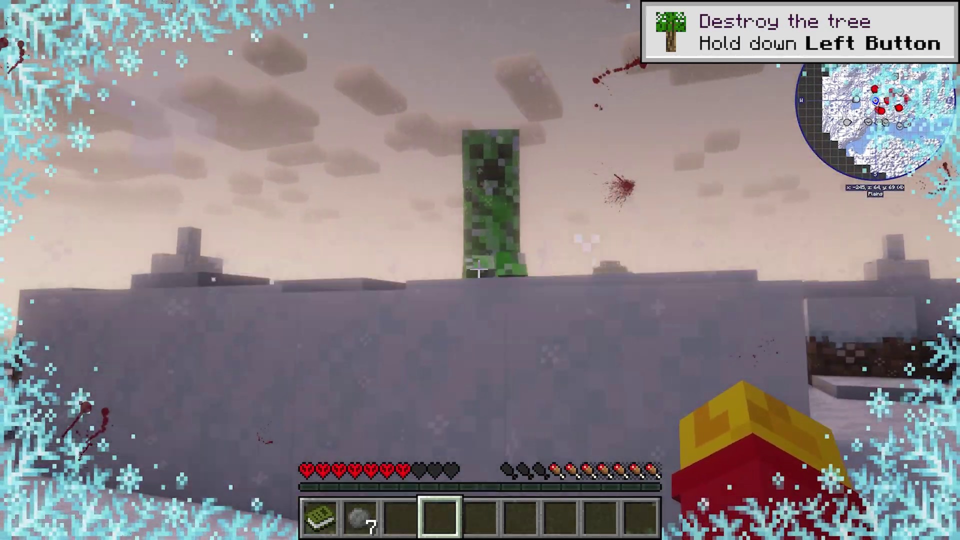
key(w)
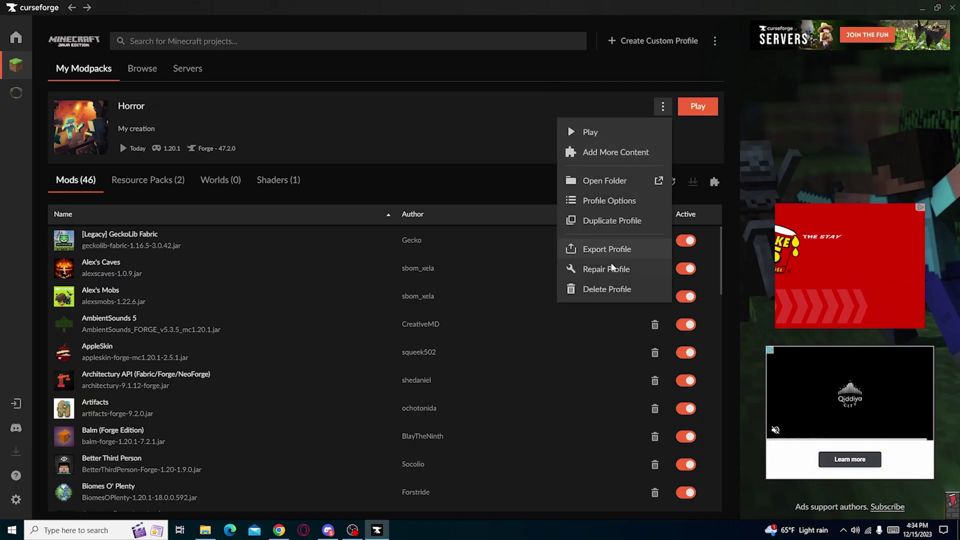
Export the Horror profile with config, mods, resourcepacks and shaderpacks as a Horror zip in the stuff folder.
click(625, 249)
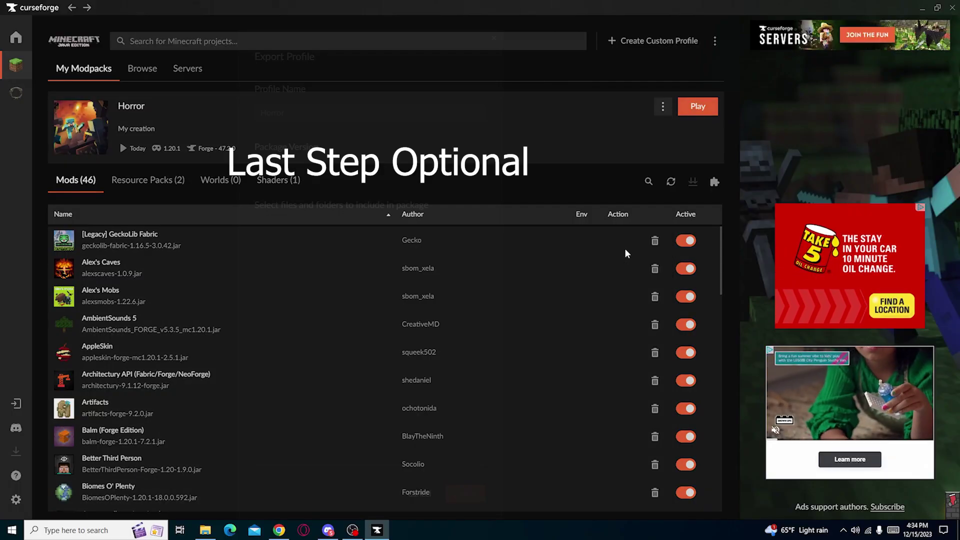
scroll(293, 279, down, 3)
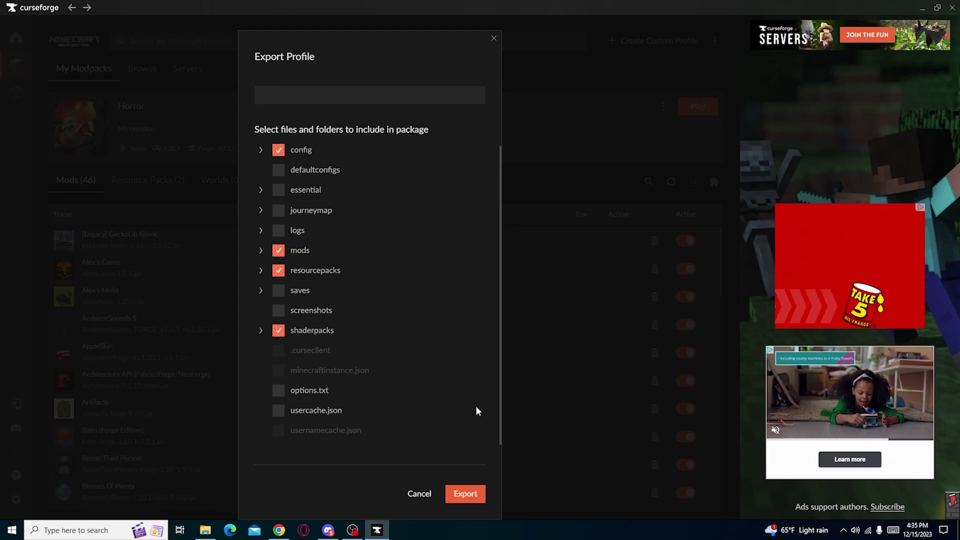
click(462, 495)
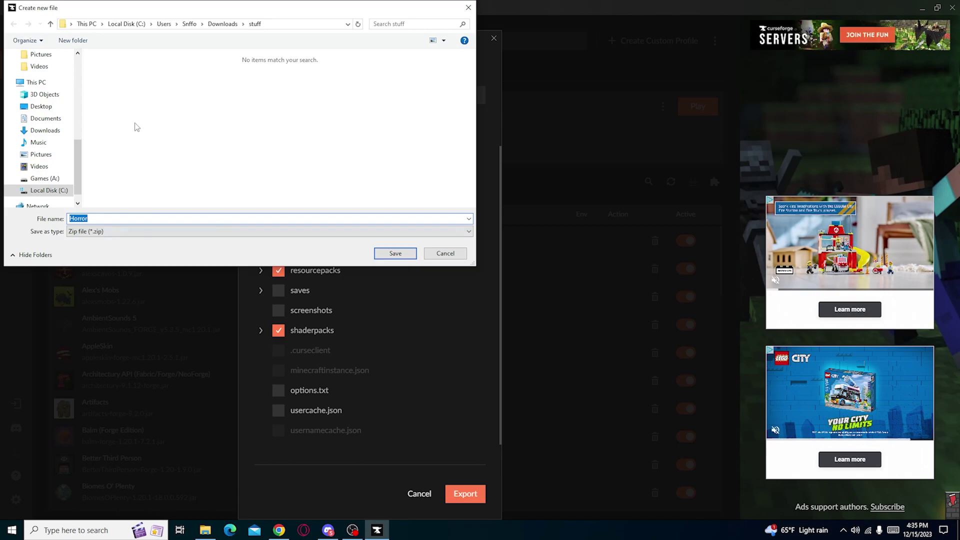
scroll(36, 118, up, 7)
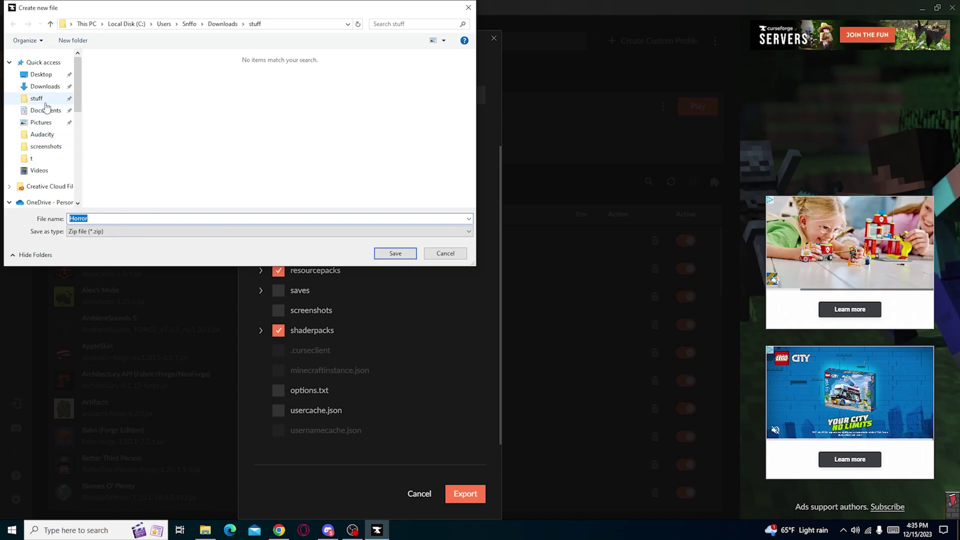
click(46, 101)
click(395, 253)
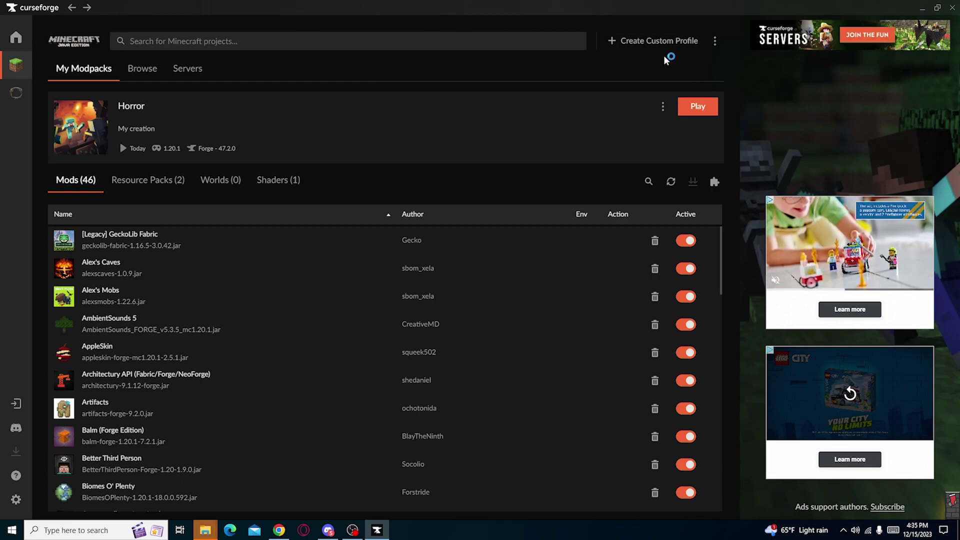
Set the new project's game to Minecraft and its category to Modpacks.
click(663, 107)
click(417, 137)
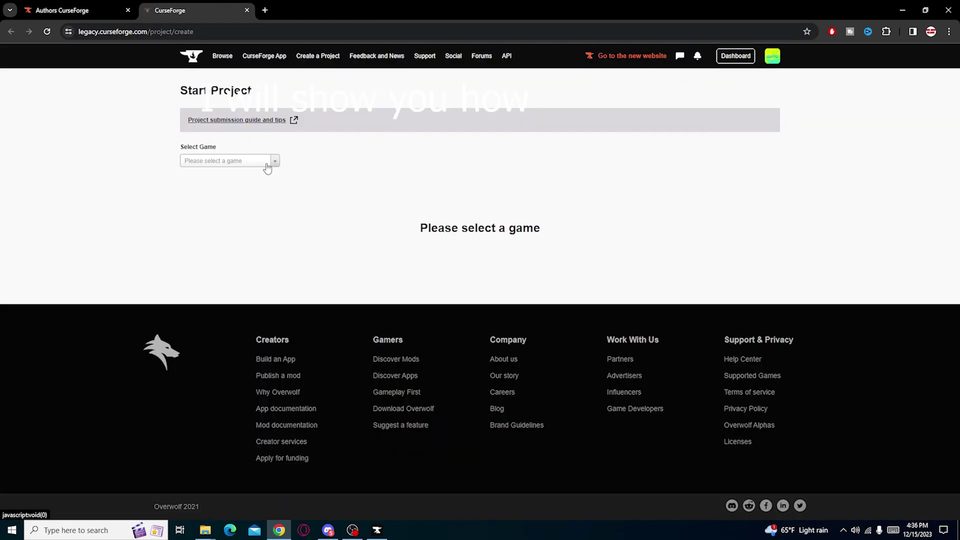
click(267, 168)
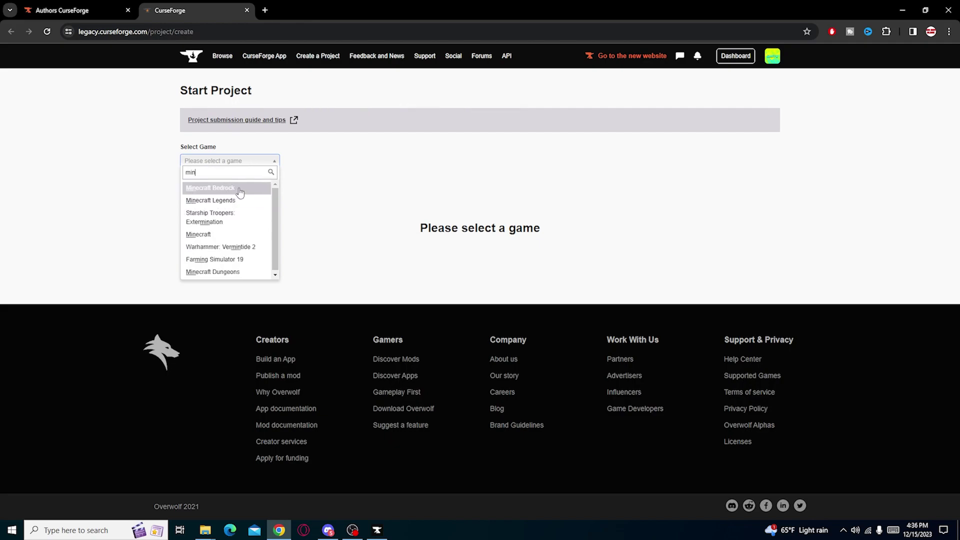
click(220, 235)
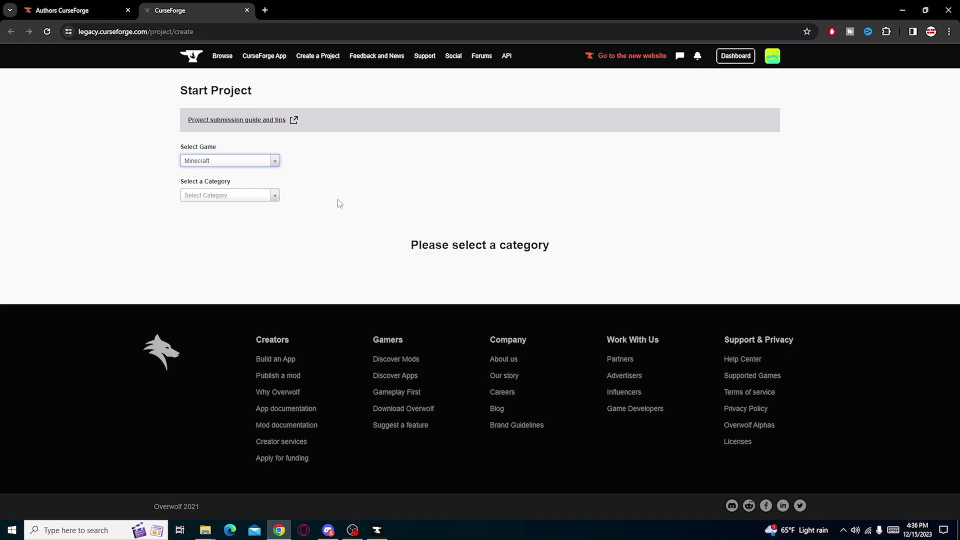
click(274, 197)
click(241, 236)
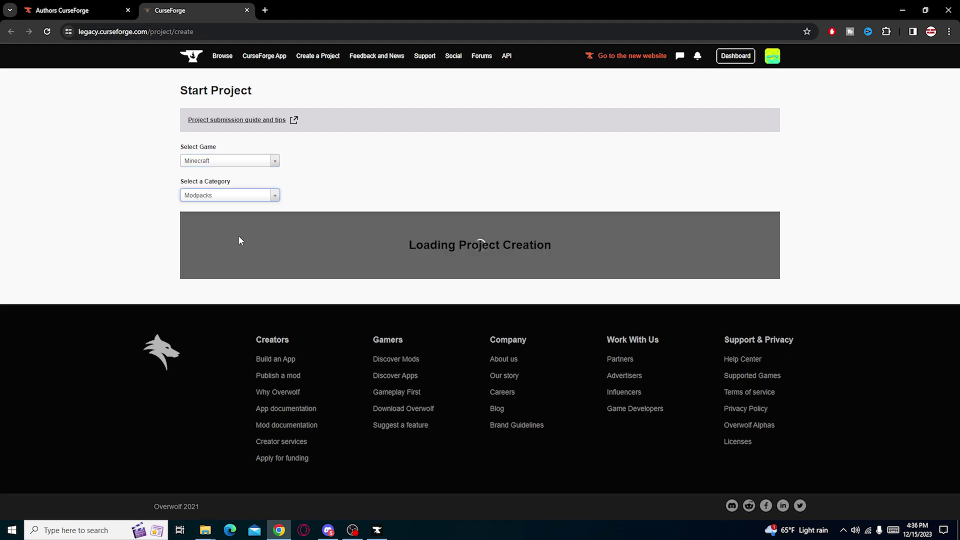
Submit the empty Start Project form, bringing up the required-field errors.
scroll(253, 244, down, 1)
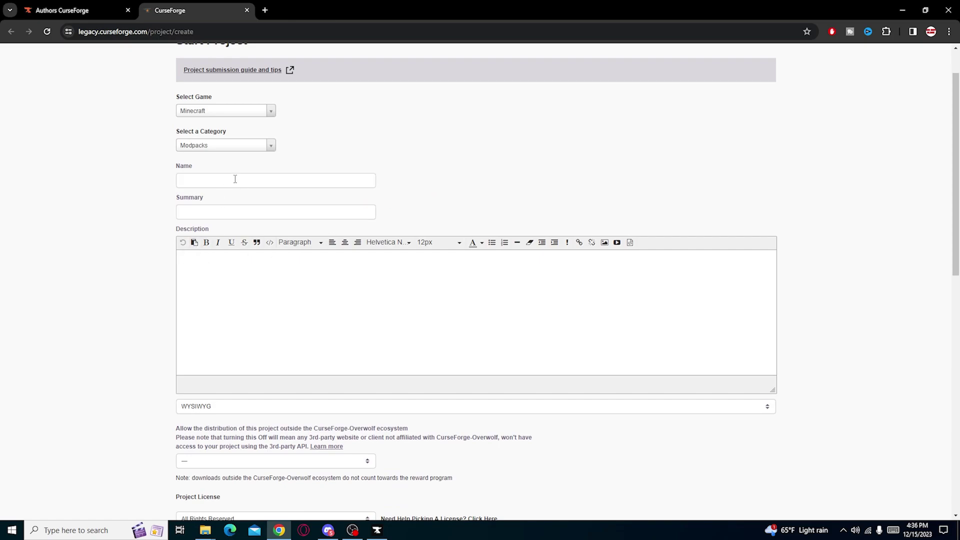
scroll(272, 295, down, 4)
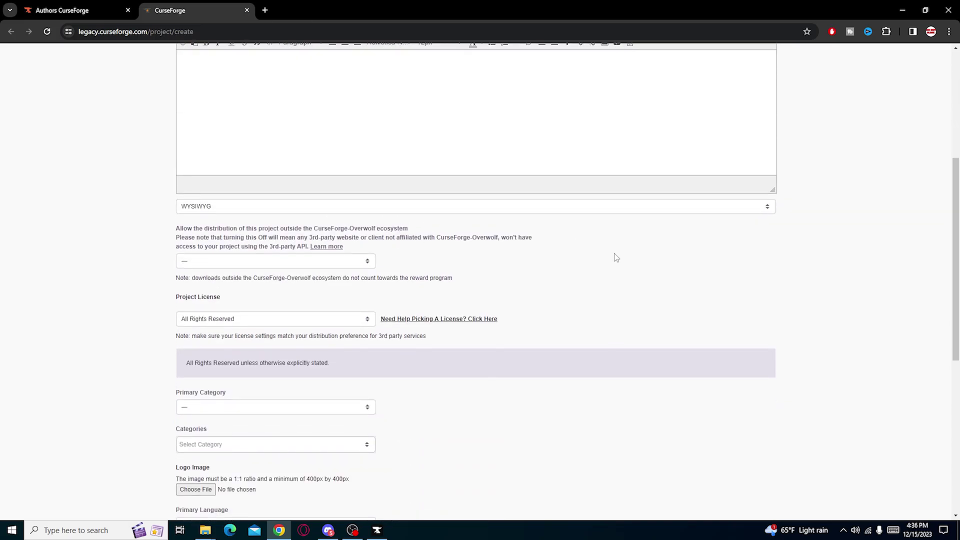
scroll(482, 208, down, 3)
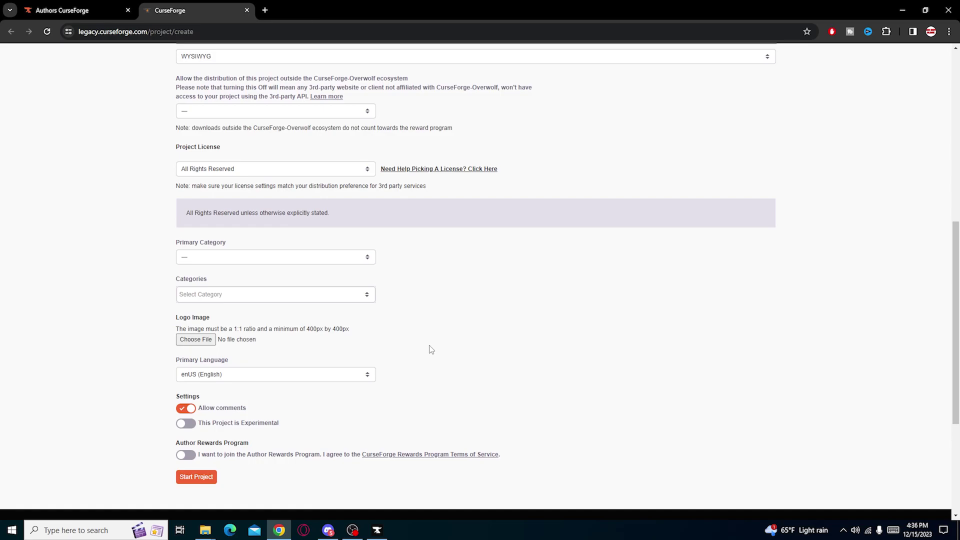
click(209, 479)
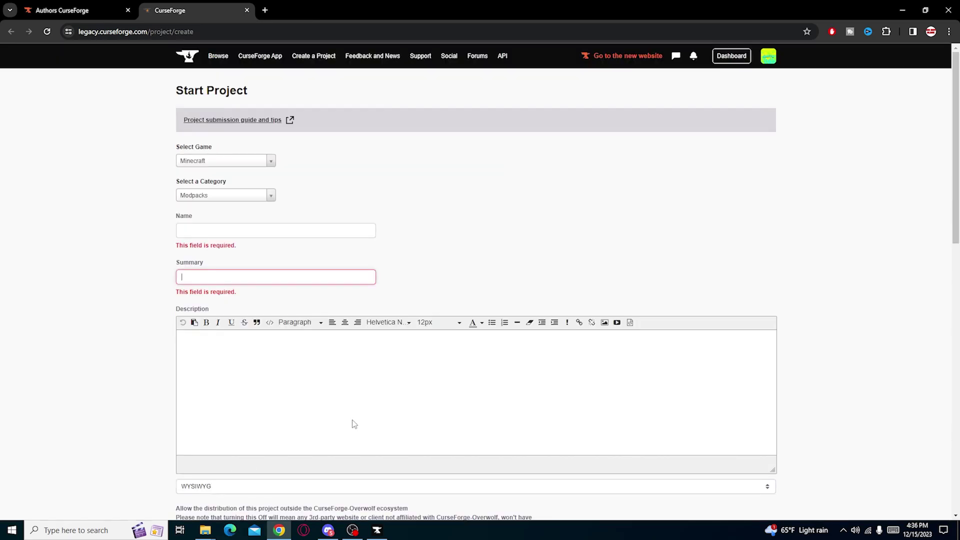
Name the project 'Snffo Happy Land' and begin the summary with 'thois avery happy land about'.
click(233, 230)
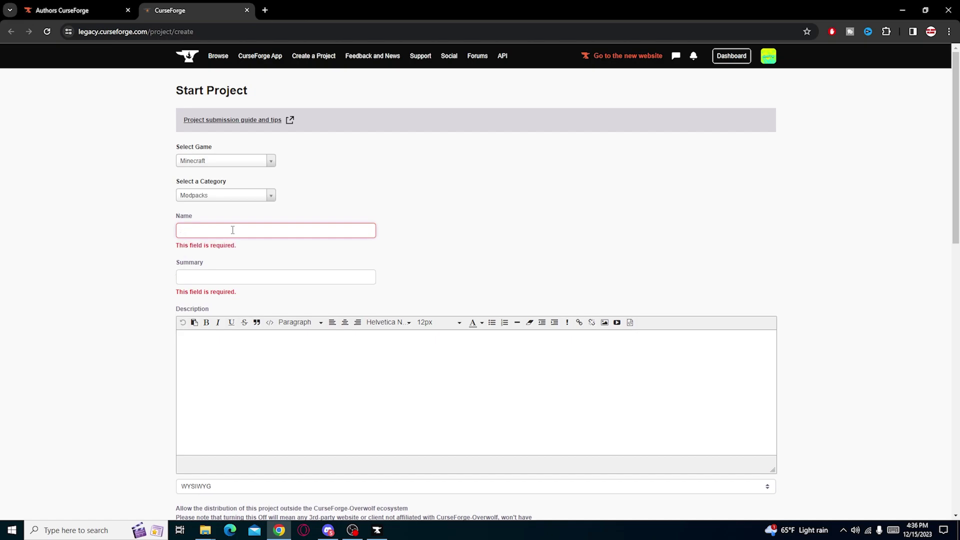
text(Snffo Ha)
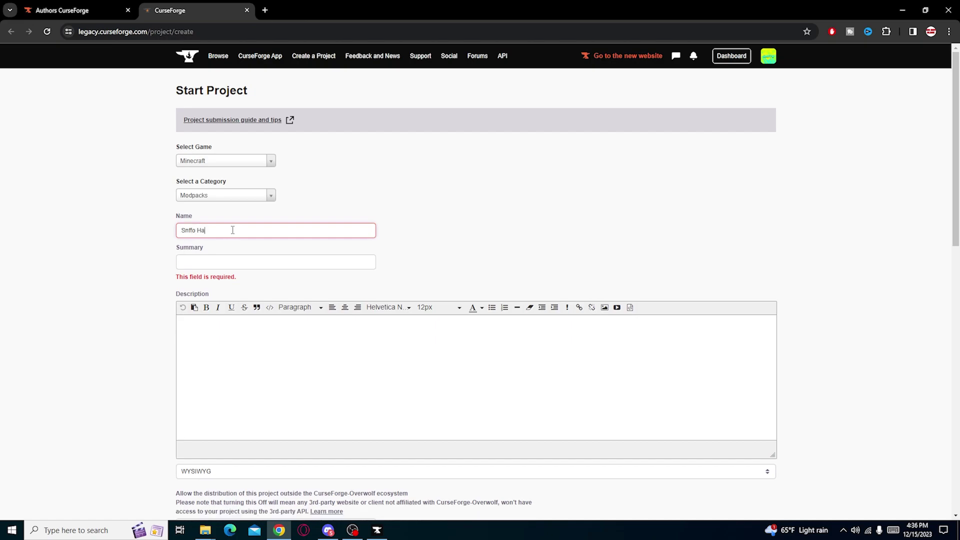
text(ppy Land)
click(237, 262)
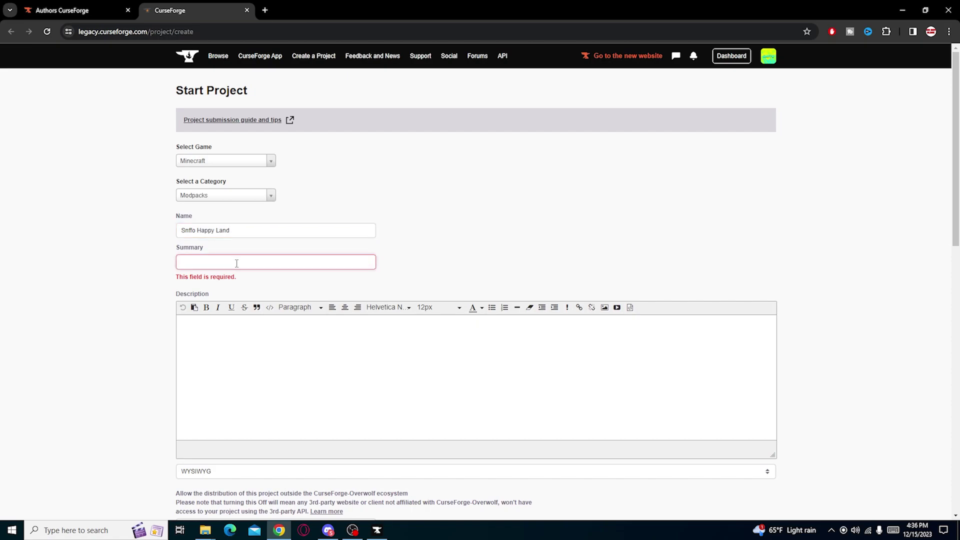
text(th)
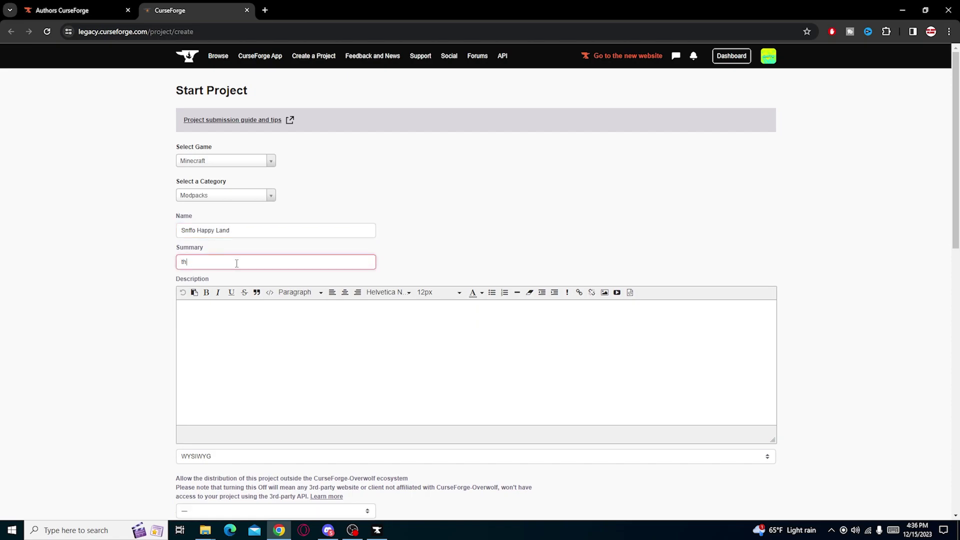
text(ois avery happy land ab)
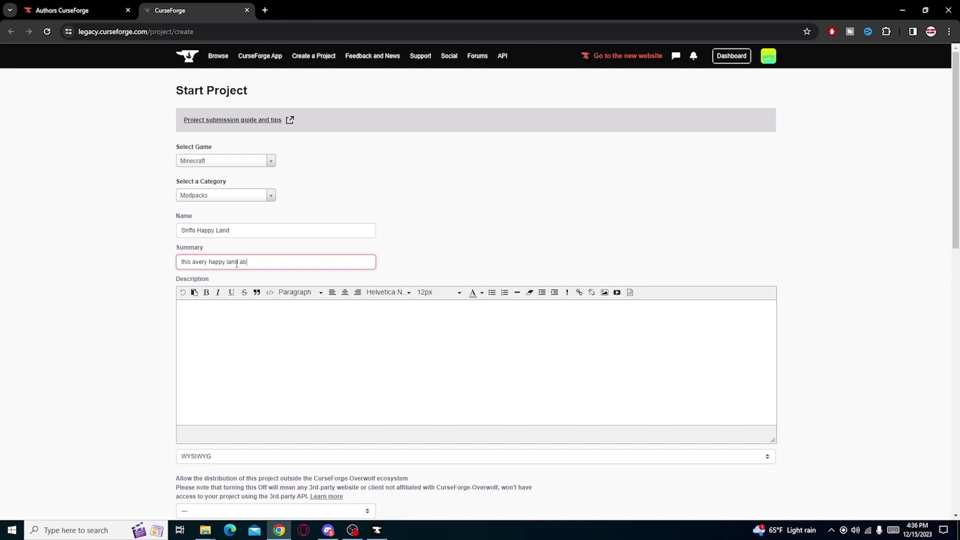